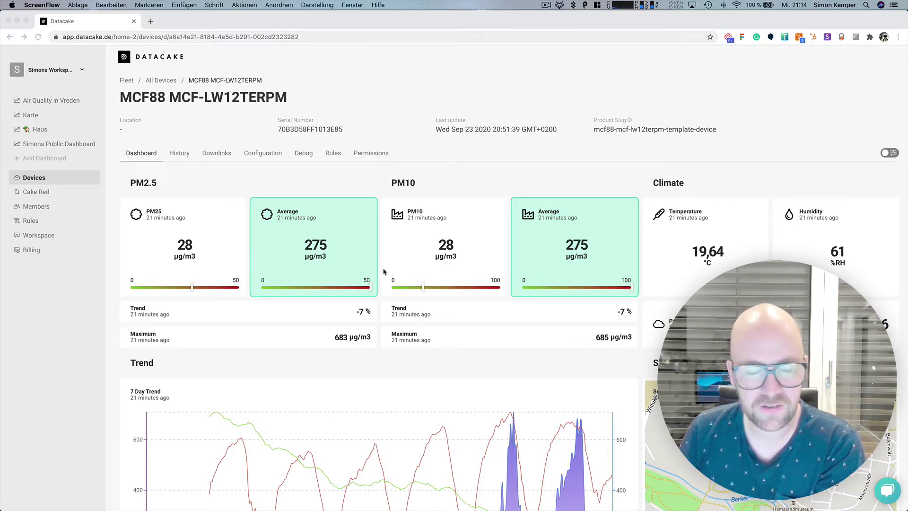
- Open the new-dashboard form and close it again
{"action": "scroll", "coordinate": [386, 271], "scroll_direction": "down", "scroll_amount": 3}
{"action": "scroll", "coordinate": [386, 270], "scroll_direction": "up", "scroll_amount": 3}
{"action": "scroll", "coordinate": [386, 271], "scroll_direction": "down", "scroll_amount": 3}
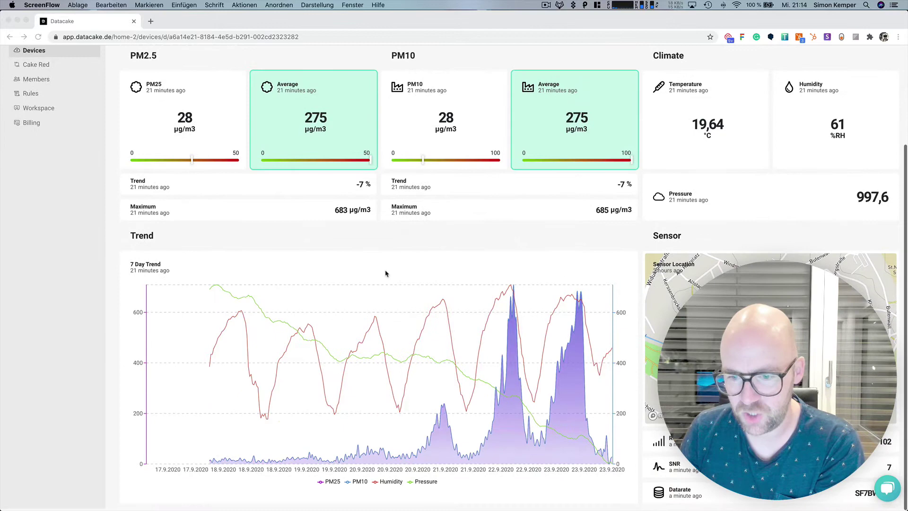
{"action": "scroll", "coordinate": [386, 272], "scroll_direction": "up", "scroll_amount": 3}
{"action": "scroll", "coordinate": [386, 272], "scroll_direction": "down", "scroll_amount": 3}
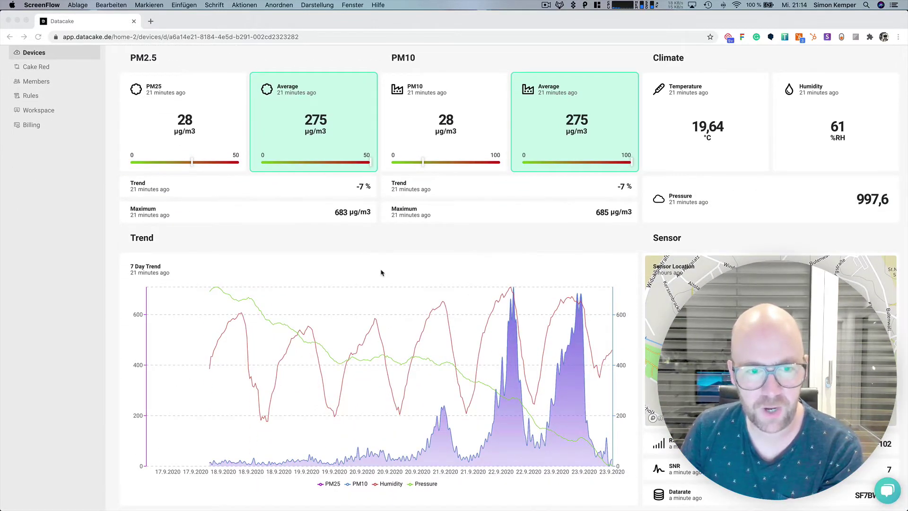
{"action": "scroll", "coordinate": [382, 272], "scroll_direction": "up", "scroll_amount": 3}
{"action": "scroll", "coordinate": [380, 272], "scroll_direction": "down", "scroll_amount": 1}
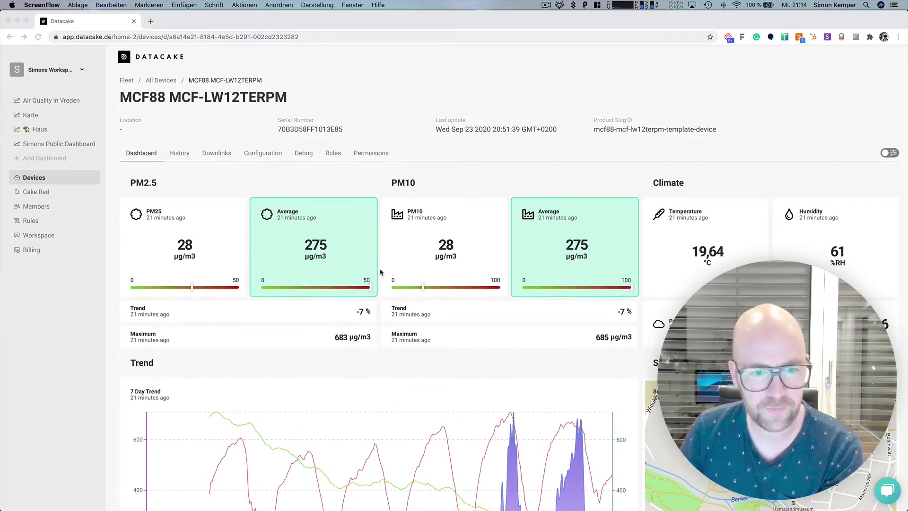
{"action": "left_click", "coordinate": [287, 98]}
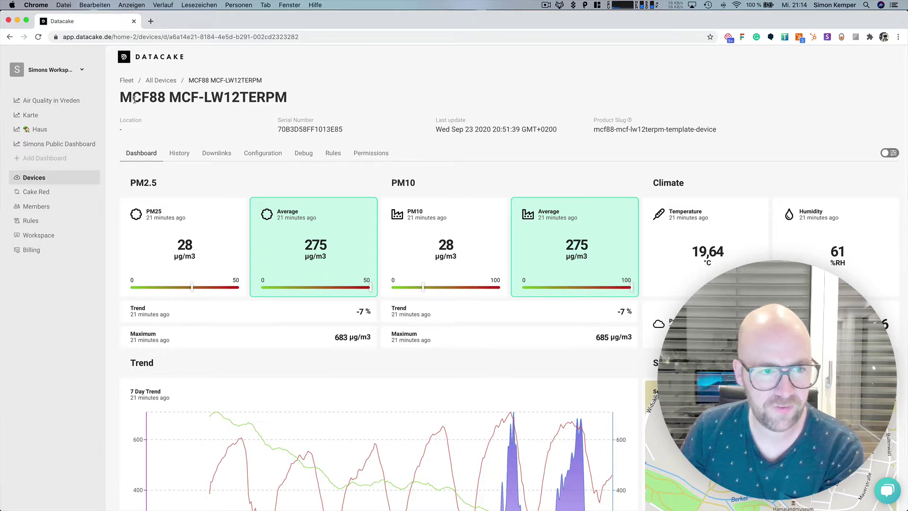
{"action": "scroll", "coordinate": [609, 240], "scroll_direction": "down", "scroll_amount": 4}
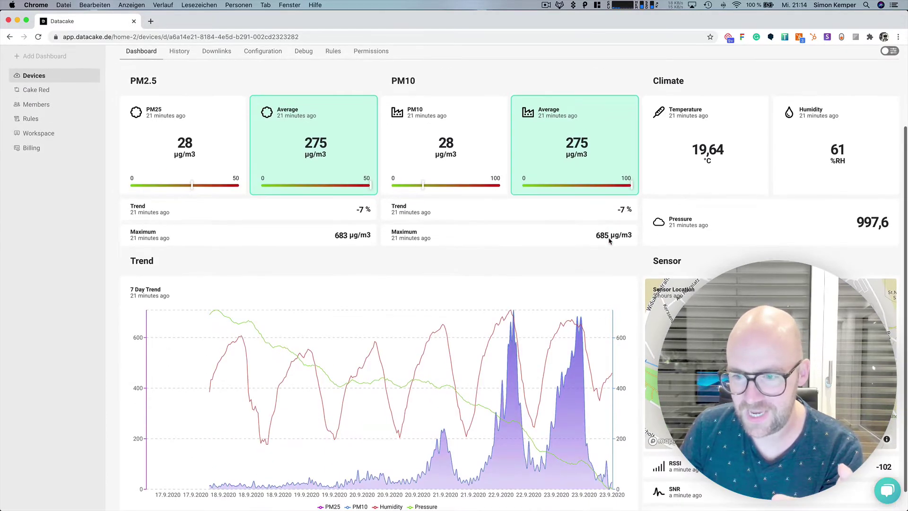
{"action": "scroll", "coordinate": [627, 258], "scroll_direction": "up", "scroll_amount": 5}
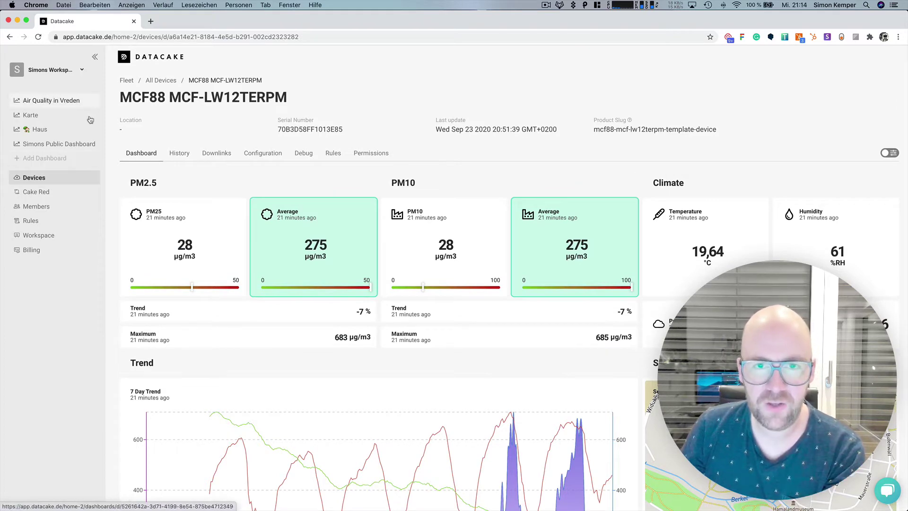
{"action": "left_click", "coordinate": [47, 157]}
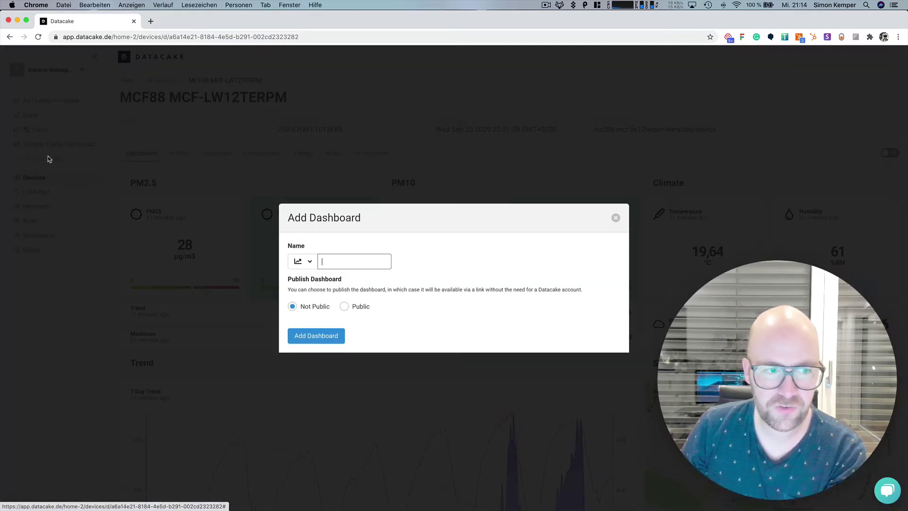
{"action": "left_click", "coordinate": [103, 229]}
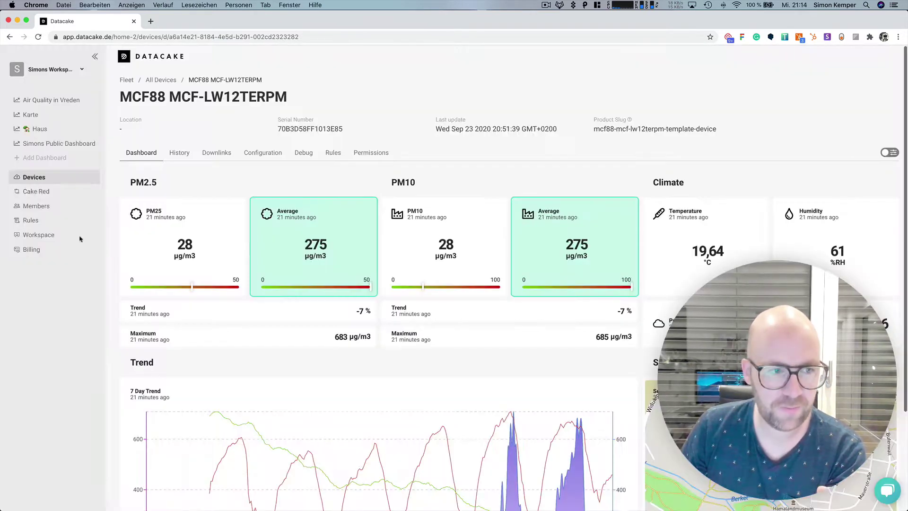
- Reopen the new-dashboard form, toggle its Public option, and close it without saving
{"action": "left_click", "coordinate": [41, 159]}
{"action": "left_click", "coordinate": [354, 261]}
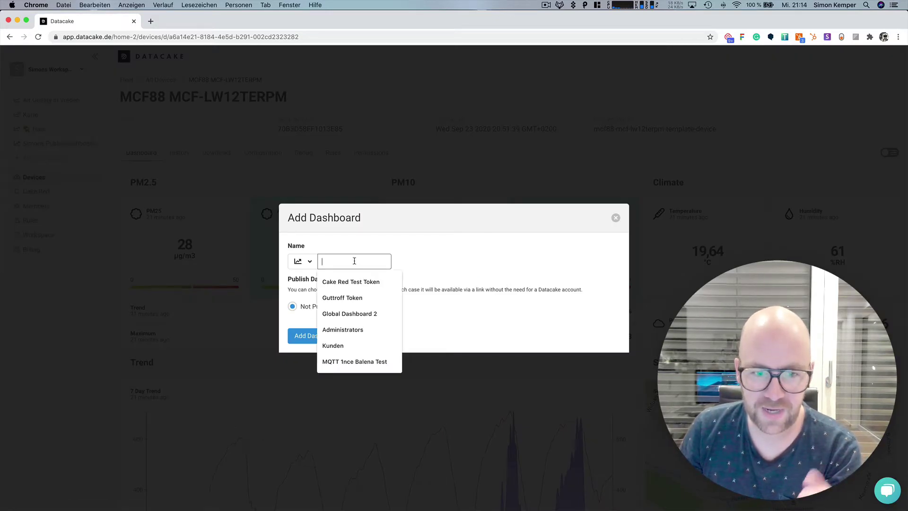
{"action": "left_click", "coordinate": [431, 263]}
{"action": "left_click", "coordinate": [359, 310]}
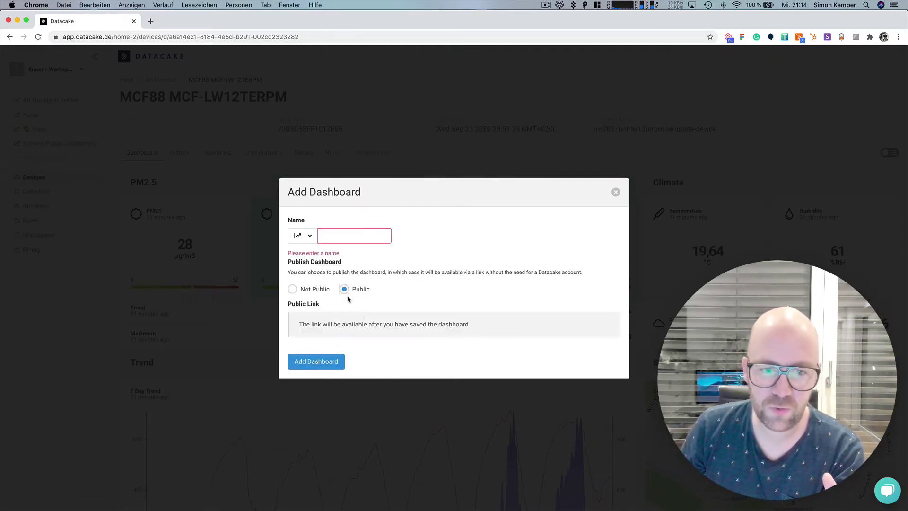
{"action": "left_click", "coordinate": [317, 289]}
{"action": "left_click", "coordinate": [361, 313]}
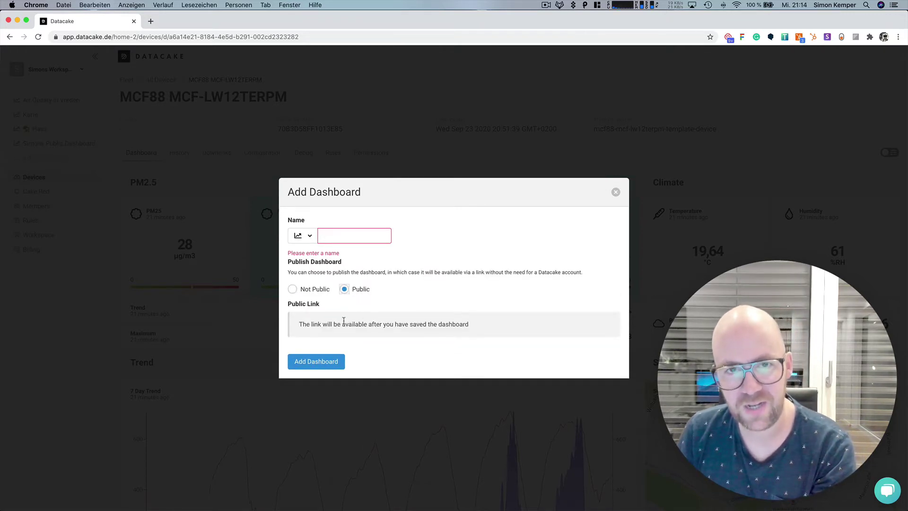
{"action": "left_click", "coordinate": [615, 192]}
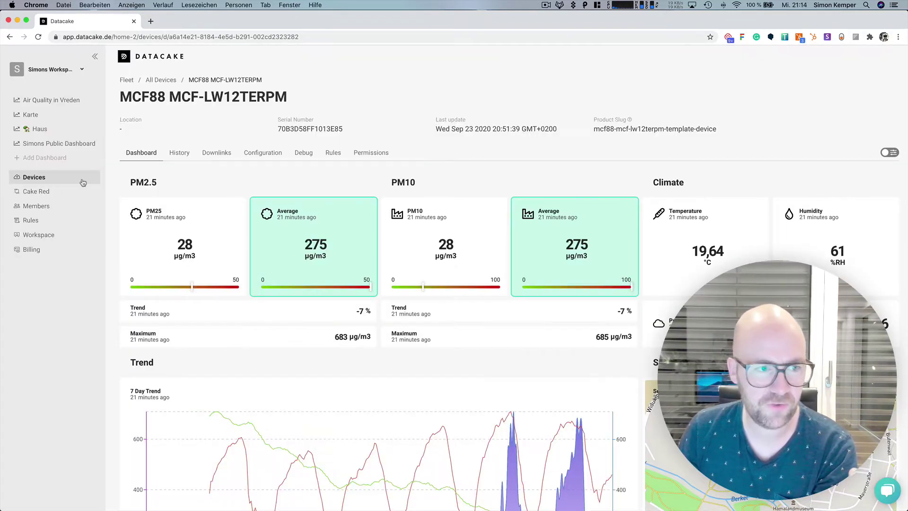
- Open Simons Public Dashboard and switch on edit mode
{"action": "left_click", "coordinate": [66, 146]}
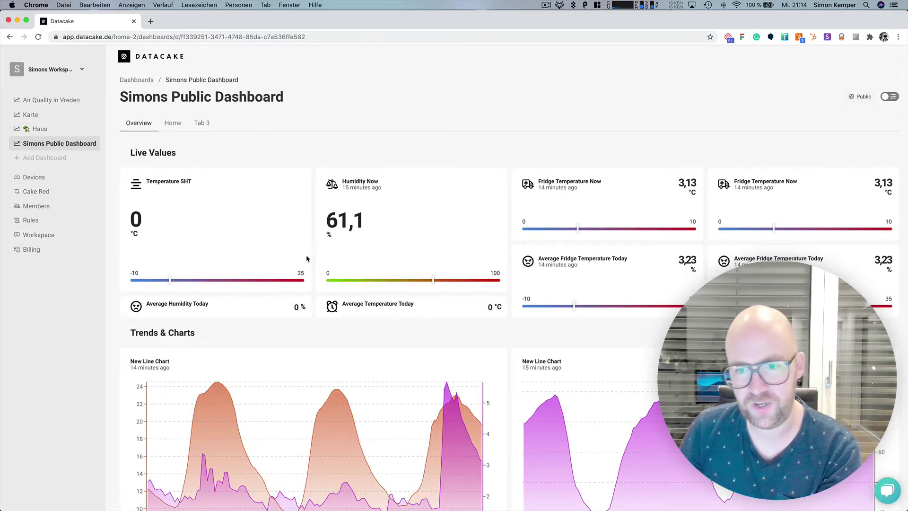
{"action": "scroll", "coordinate": [301, 263], "scroll_direction": "down", "scroll_amount": 2}
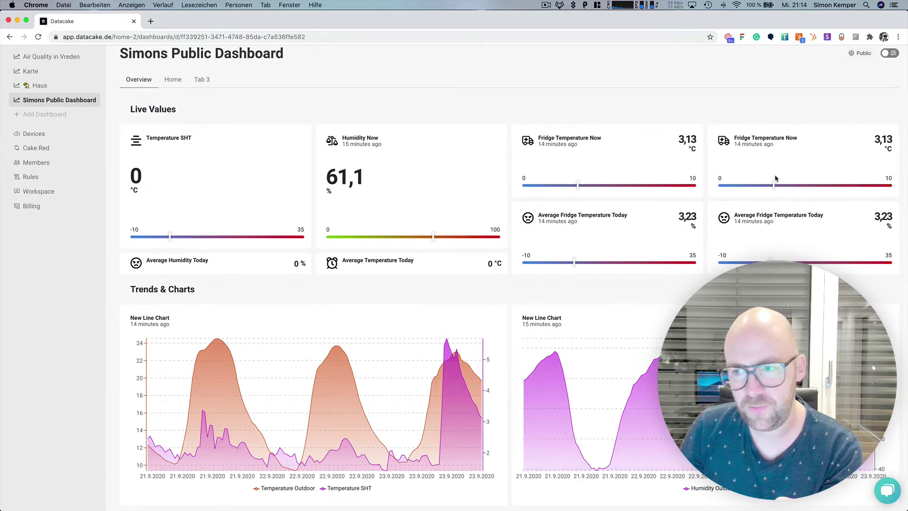
{"action": "left_click", "coordinate": [891, 54]}
{"action": "mouse_move", "coordinate": [766, 139]}
{"action": "left_mouse_down"}
{"action": "mouse_move", "coordinate": [524, 153]}
{"action": "mouse_move", "coordinate": [740, 252]}
{"action": "mouse_move", "coordinate": [517, 284]}
{"action": "mouse_move", "coordinate": [766, 140]}
{"action": "left_mouse_up"}
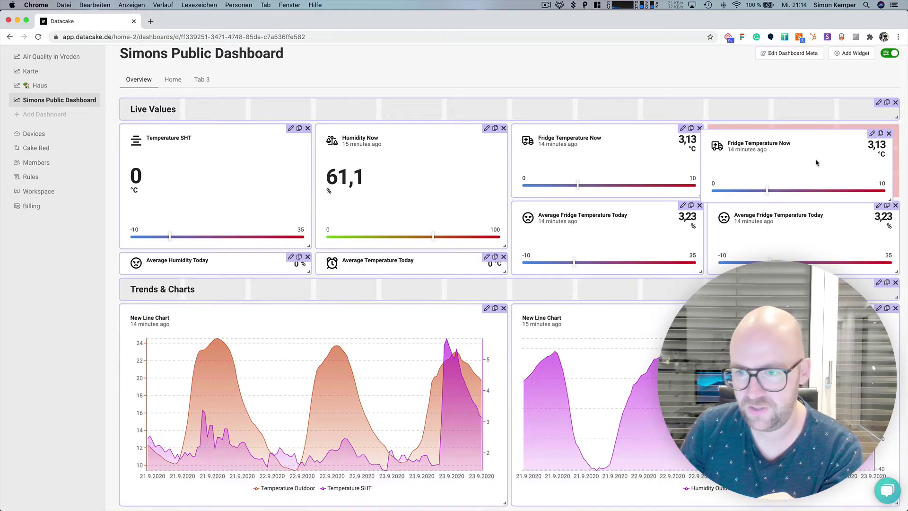
- Set the first Fridge Temperature Now widget to Dragino LT 22222 L's Analog Voltage Input 1
{"action": "left_click", "coordinate": [682, 128]}
{"action": "left_click", "coordinate": [124, 298]}
{"action": "left_click", "coordinate": [101, 335]}
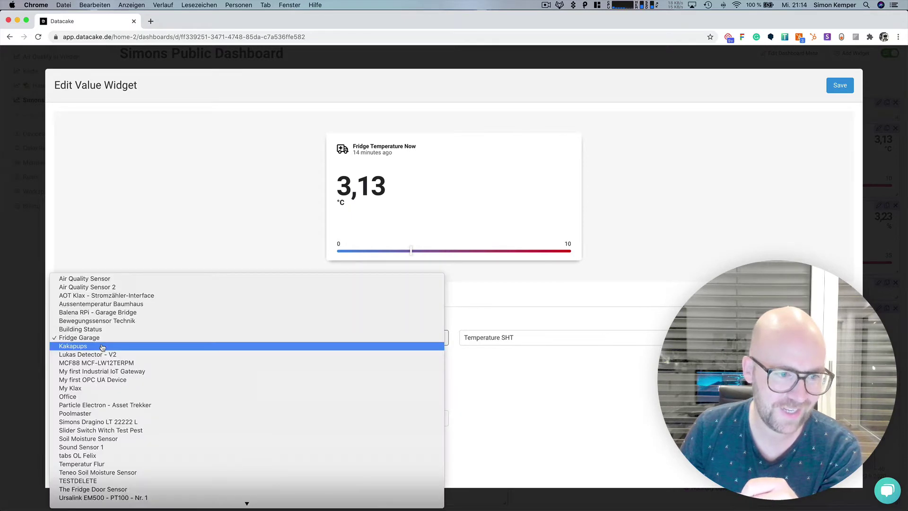
{"action": "left_click", "coordinate": [116, 418]}
{"action": "left_click", "coordinate": [511, 338]}
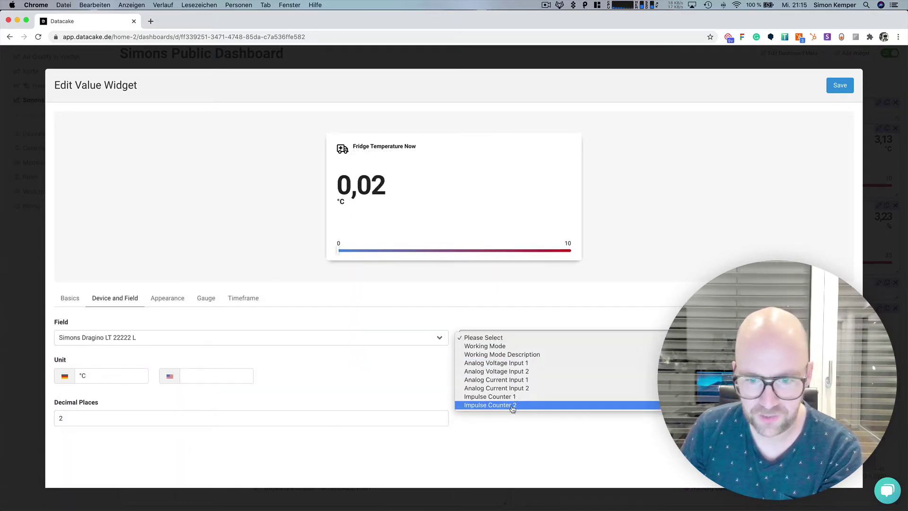
{"action": "left_click", "coordinate": [501, 363]}
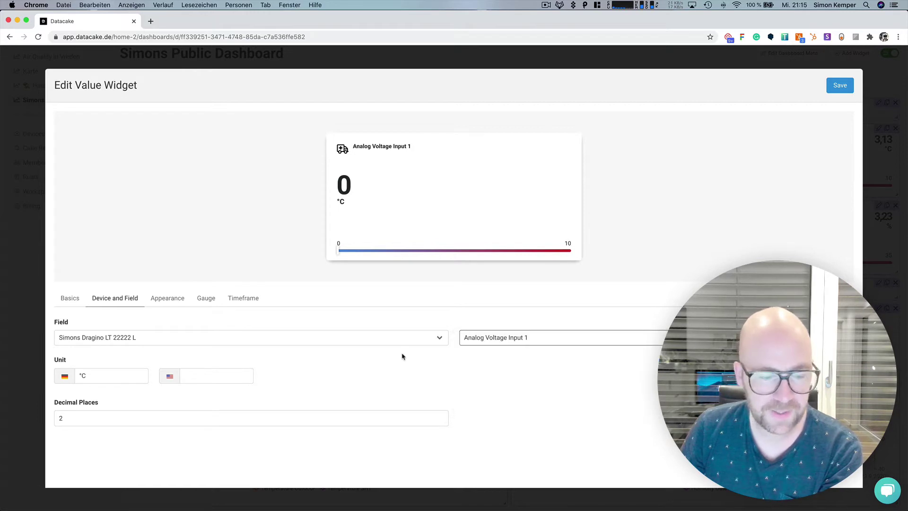
- Give the widget a hand icon, set its timeframe to Other, and save it
{"action": "left_click", "coordinate": [175, 302]}
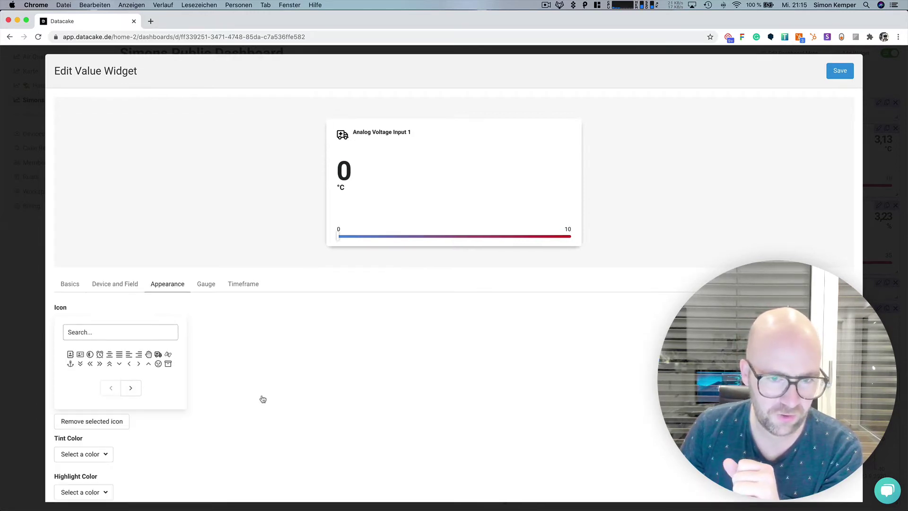
{"action": "left_click", "coordinate": [149, 354]}
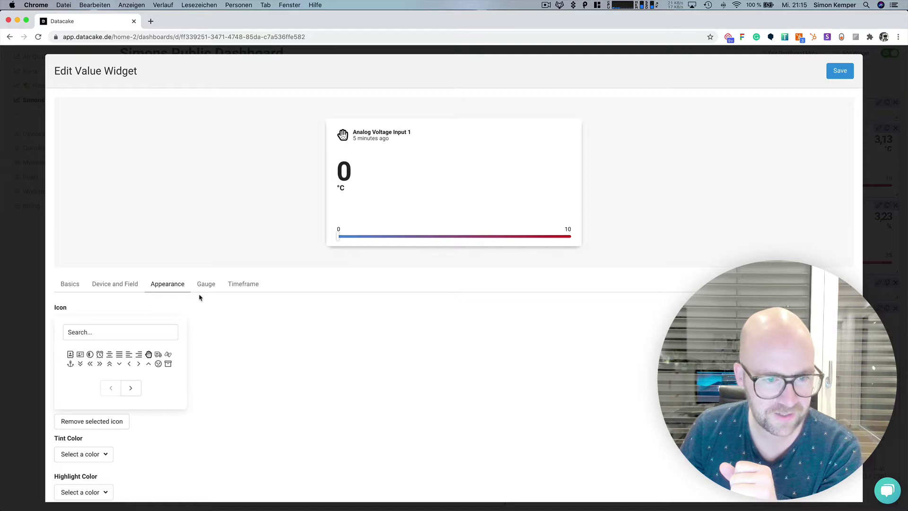
{"action": "left_click", "coordinate": [206, 284]}
{"action": "left_click", "coordinate": [245, 298]}
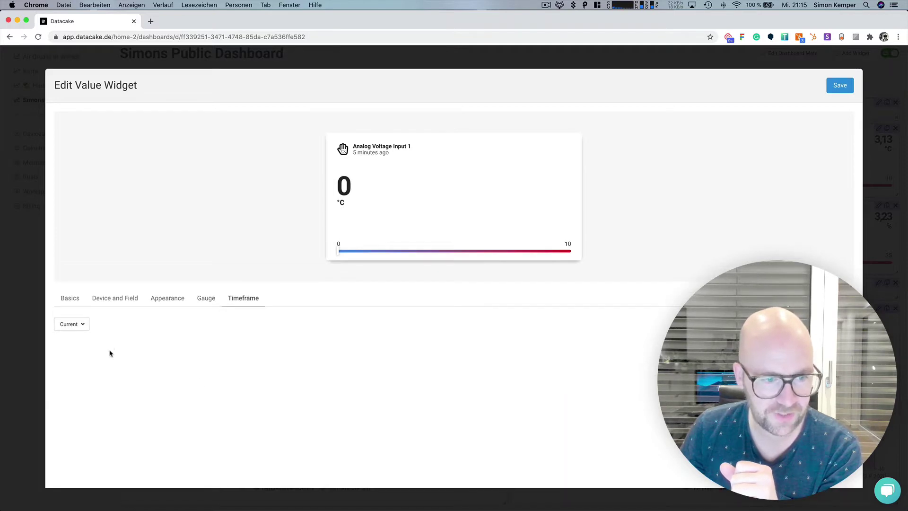
{"action": "left_click", "coordinate": [84, 331]}
{"action": "left_click", "coordinate": [71, 357]}
{"action": "left_click", "coordinate": [78, 374]}
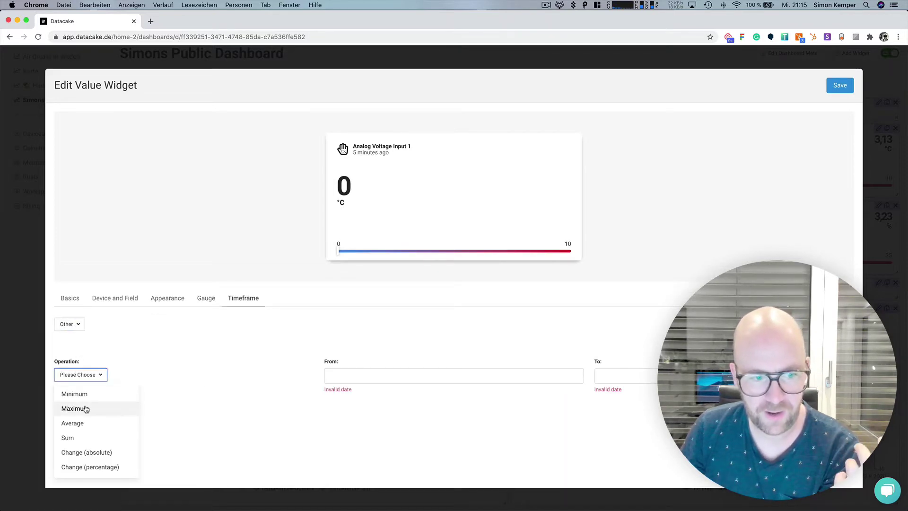
{"action": "left_click", "coordinate": [227, 424]}
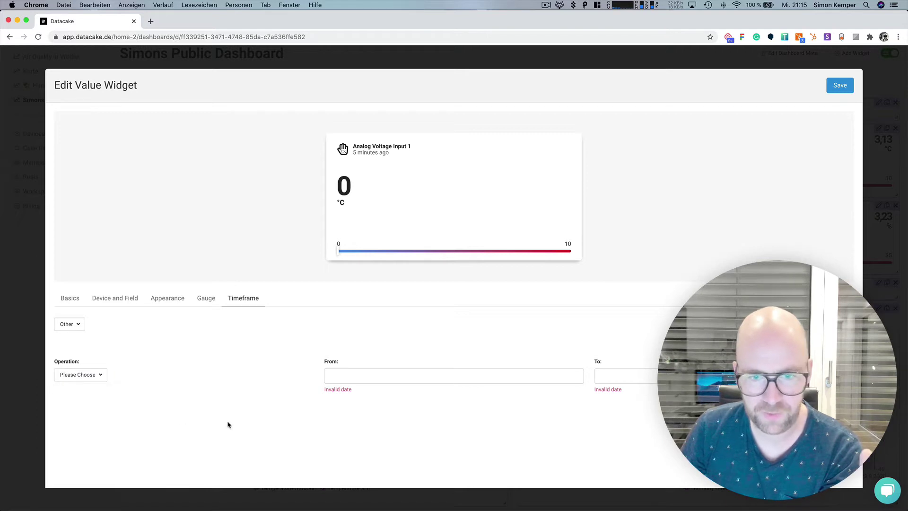
{"action": "left_click", "coordinate": [840, 86]}
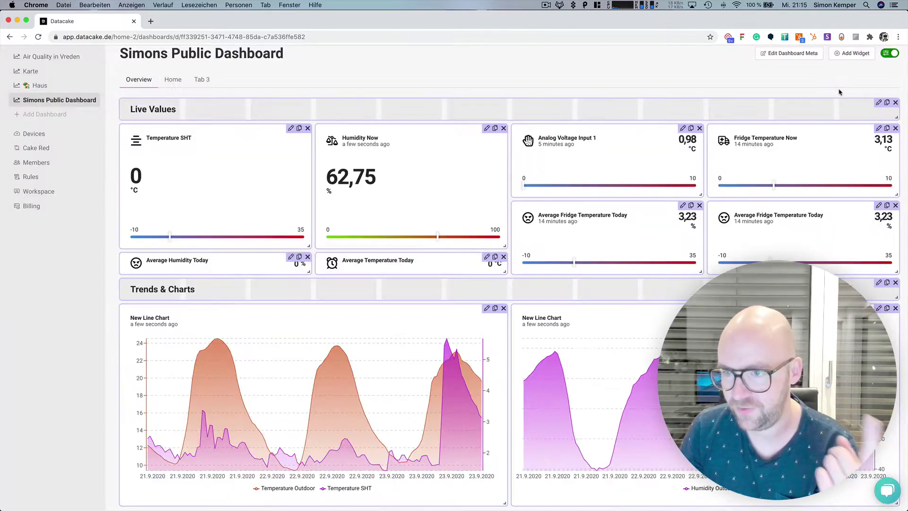
- Save the dashboard meta with Update Dashboard and switch to the Home tab
{"action": "left_click", "coordinate": [890, 54]}
{"action": "left_click", "coordinate": [890, 54]}
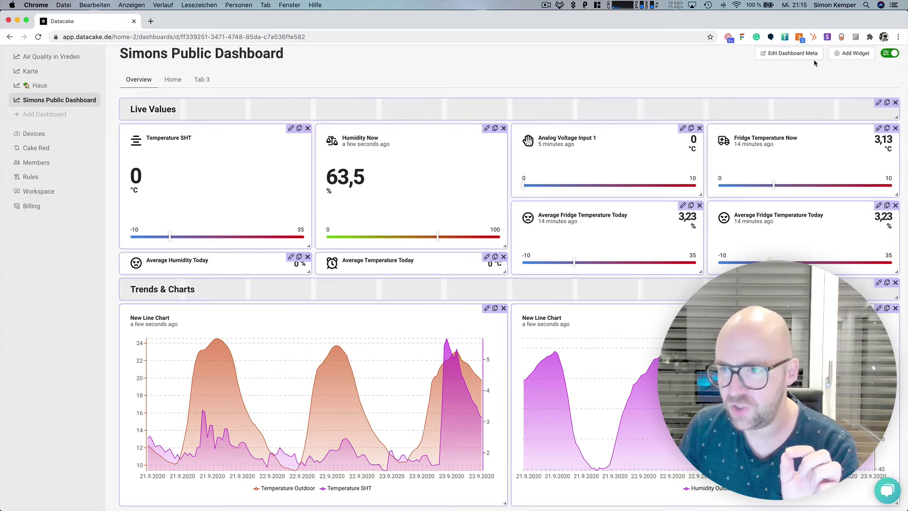
{"action": "left_click", "coordinate": [782, 57]}
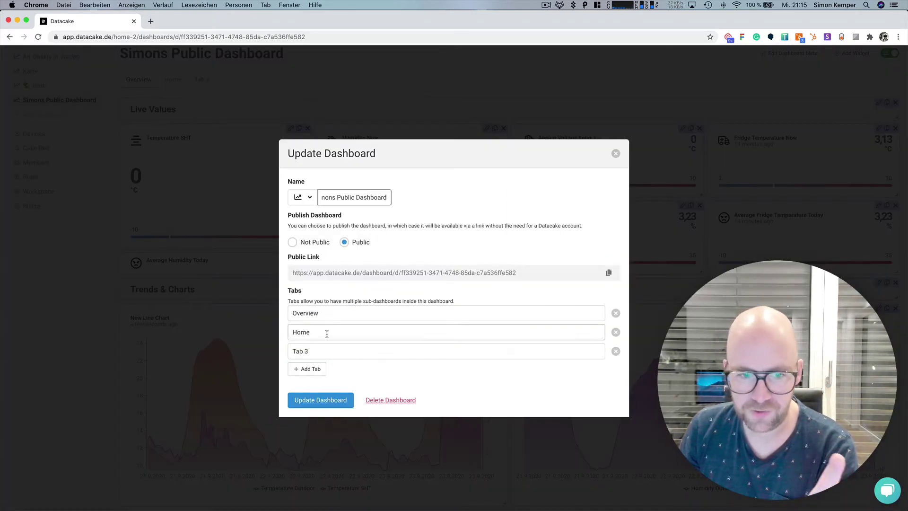
{"action": "left_click", "coordinate": [615, 153]}
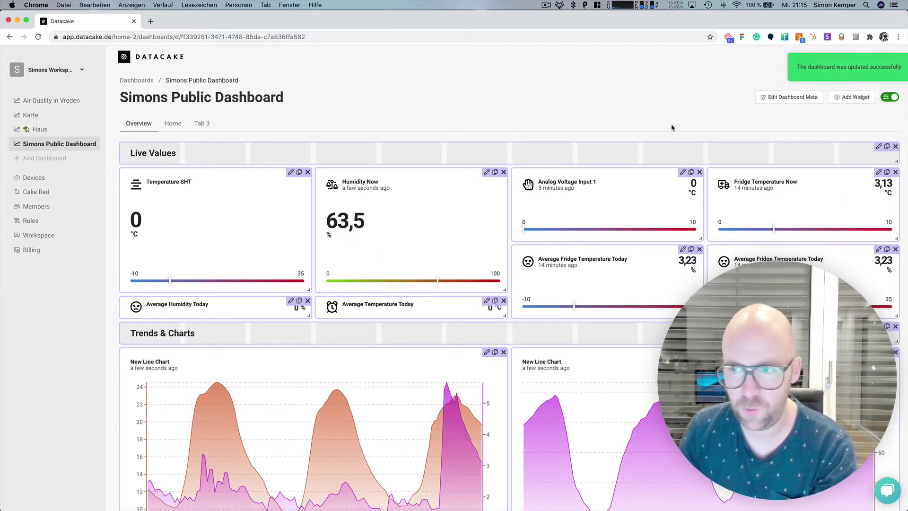
{"action": "left_click", "coordinate": [181, 124]}
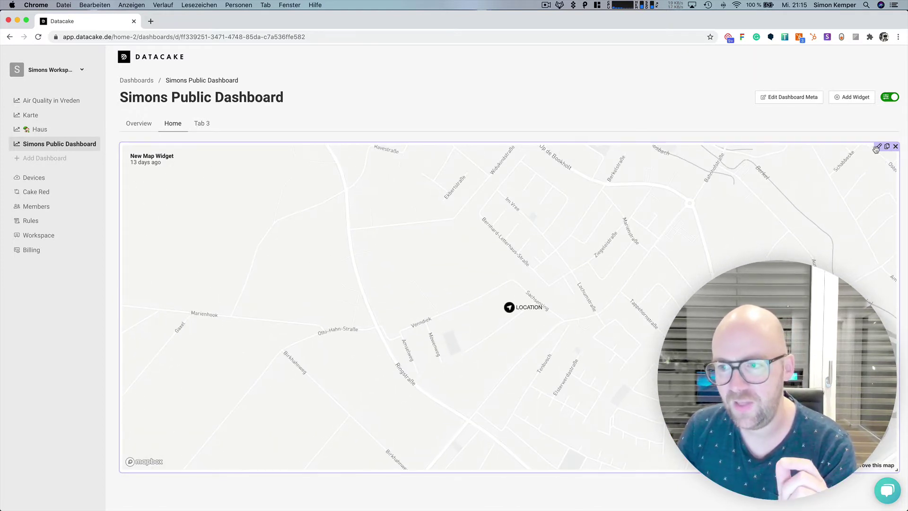
- Change the New Map Widget's style to Outdoor and save the widget
{"action": "left_click", "coordinate": [878, 146]}
{"action": "left_click", "coordinate": [105, 300]}
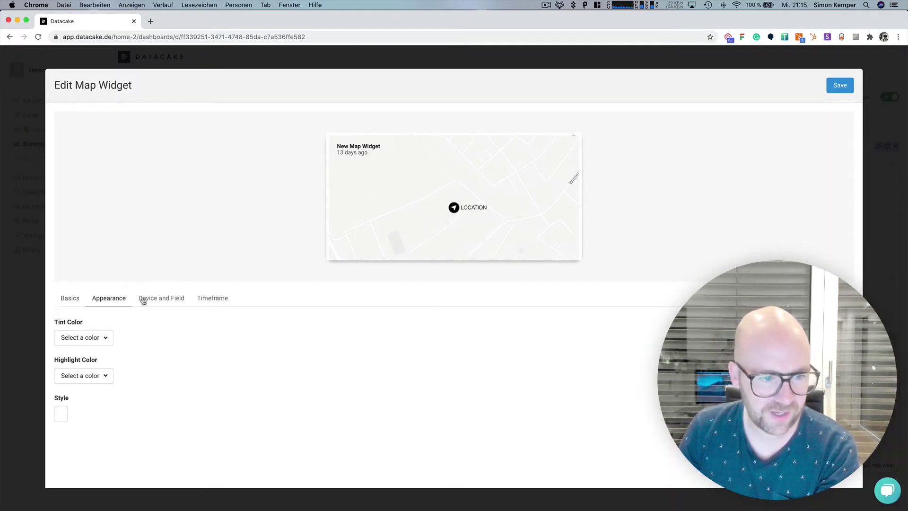
{"action": "left_click", "coordinate": [61, 413]}
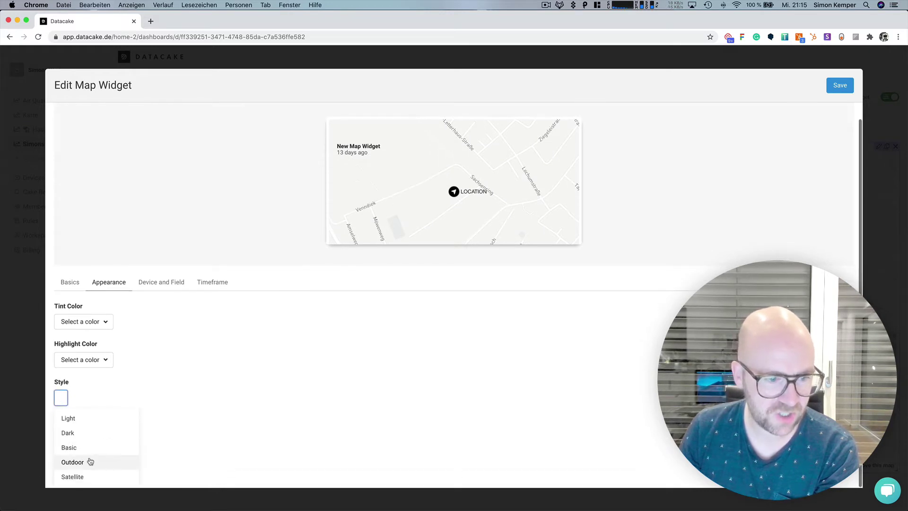
{"action": "left_click", "coordinate": [81, 463]}
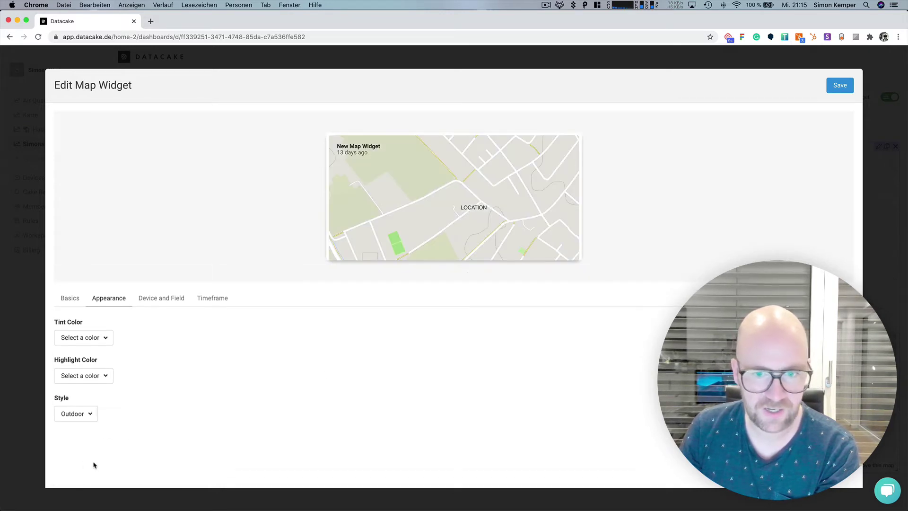
{"action": "left_click", "coordinate": [72, 415]}
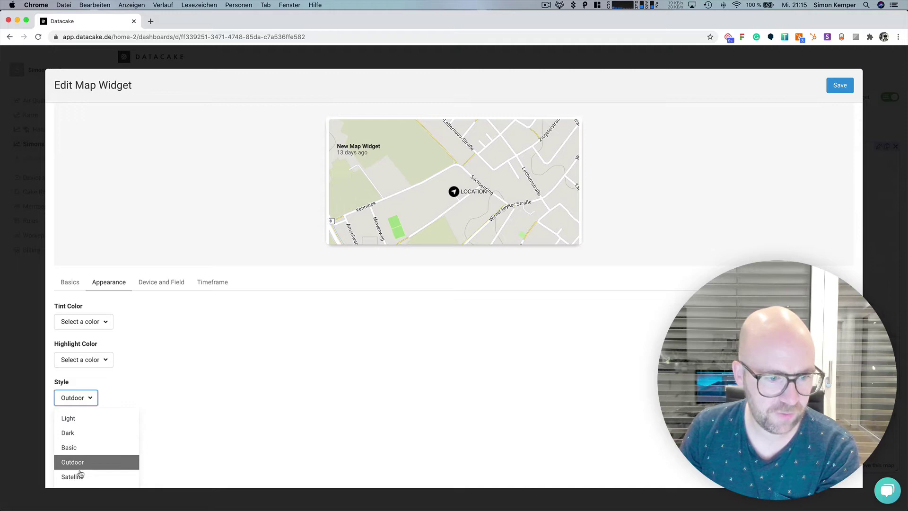
{"action": "left_click", "coordinate": [836, 88]}
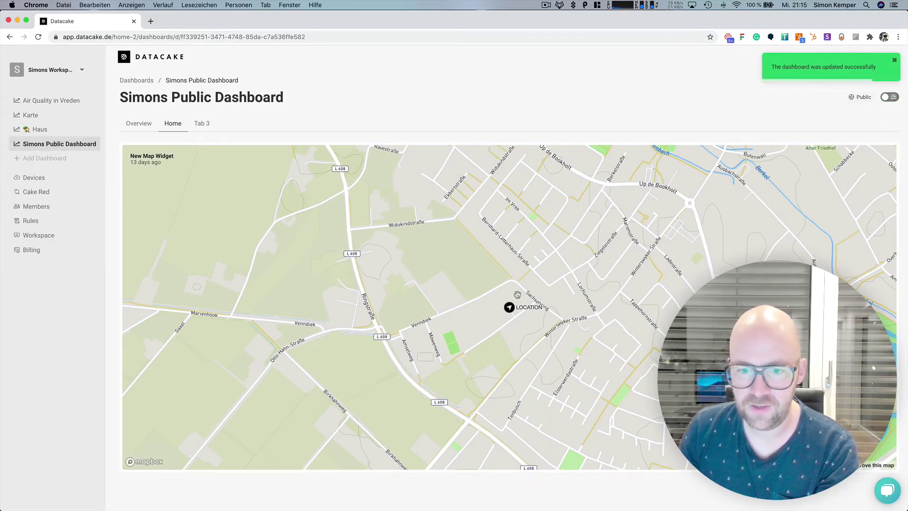
{"action": "scroll", "coordinate": [512, 294], "scroll_direction": "down", "scroll_amount": 5}
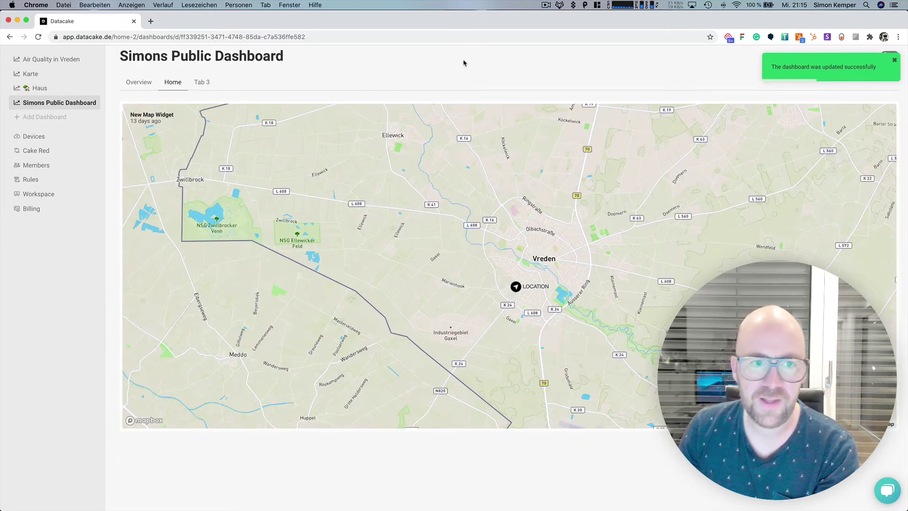
{"action": "scroll", "coordinate": [461, 63], "scroll_direction": "up", "scroll_amount": 2}
{"action": "left_click", "coordinate": [199, 125]}
- Open the Haus dashboard and highlight the Aussentemperatur 19,19 and MCF88 19,64 values
{"action": "left_click", "coordinate": [175, 127]}
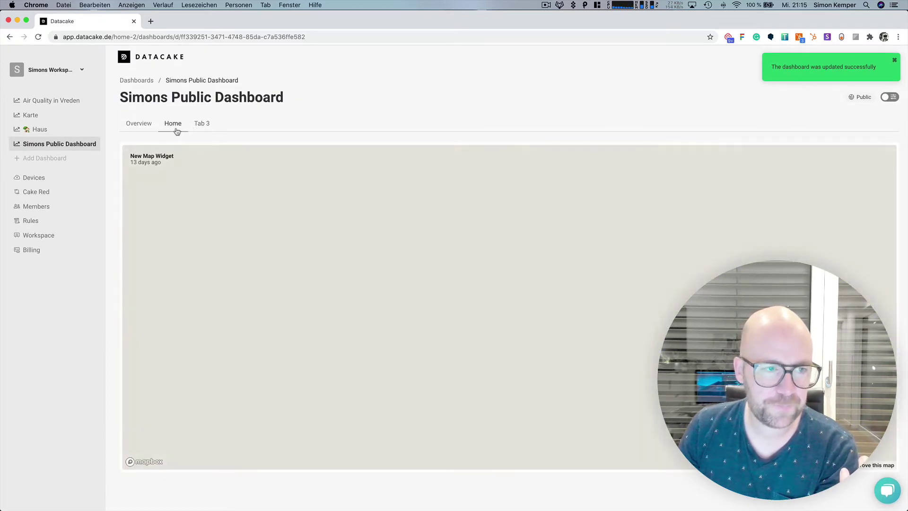
{"action": "left_click", "coordinate": [60, 102]}
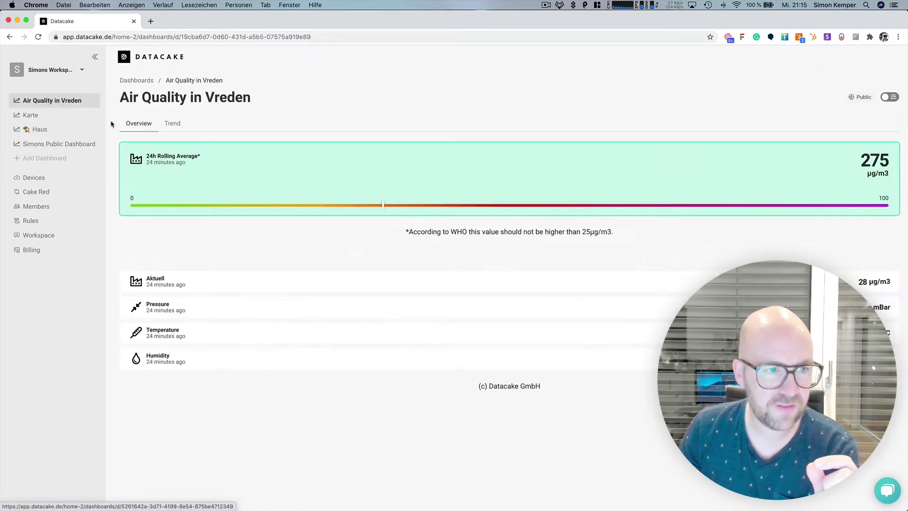
{"action": "left_click", "coordinate": [43, 129]}
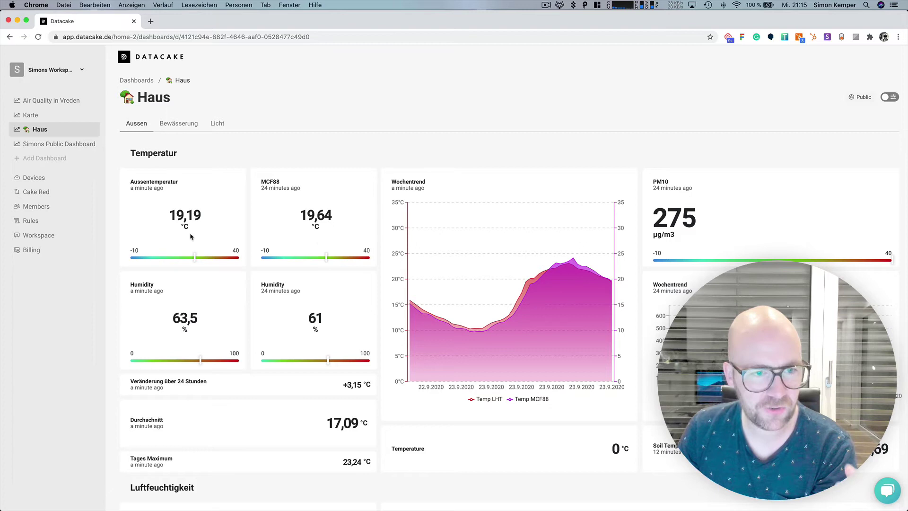
{"action": "left_click_drag", "start_coordinate": [202, 221], "coordinate": [173, 217]}
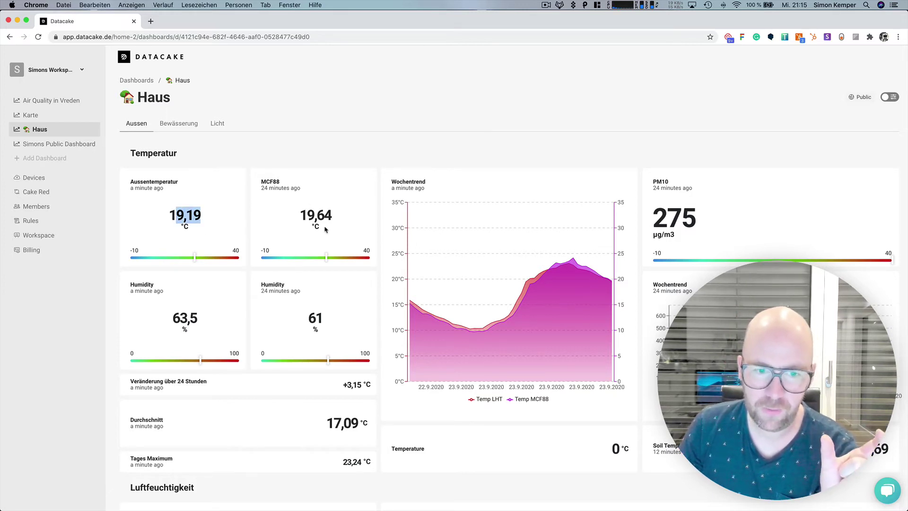
{"action": "left_click_drag", "start_coordinate": [336, 216], "coordinate": [298, 215]}
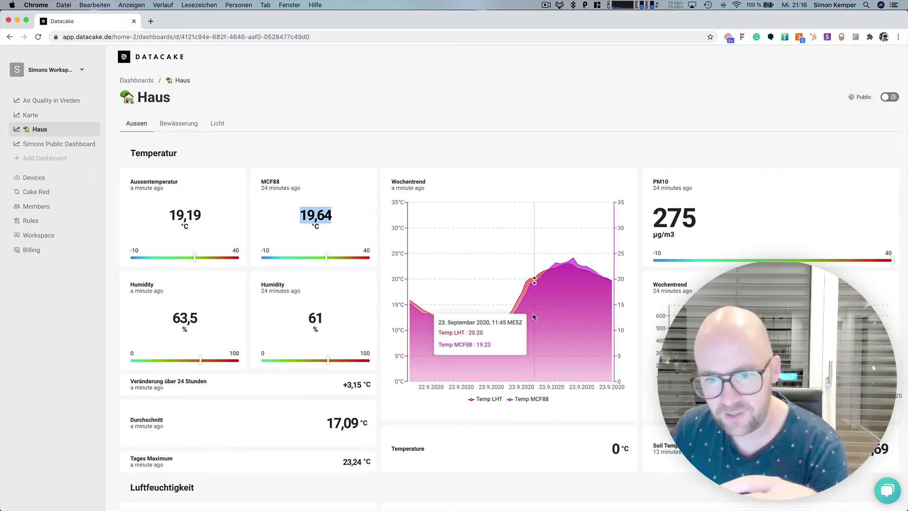
- Browse the Haus dashboard's Bewässerung tab, then its Licht tab
{"action": "scroll", "coordinate": [643, 284], "scroll_direction": "down", "scroll_amount": 3}
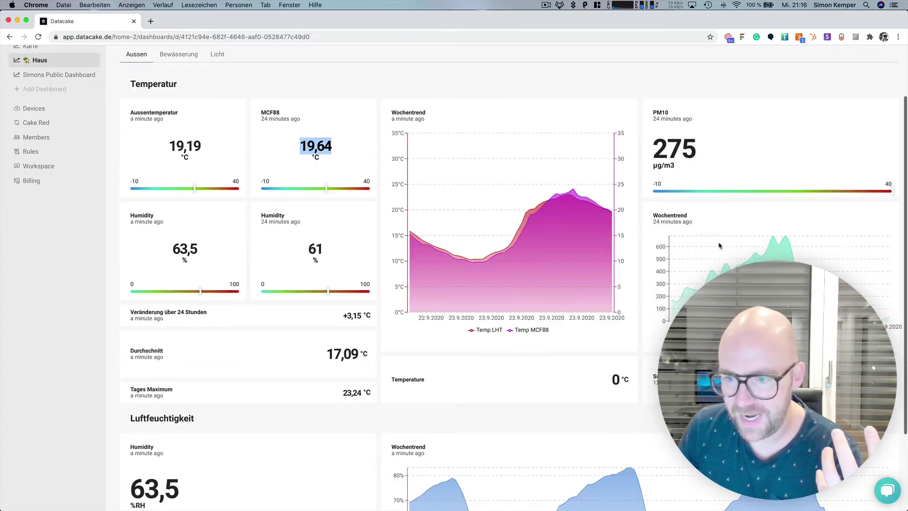
{"action": "scroll", "coordinate": [520, 359], "scroll_direction": "down", "scroll_amount": 5}
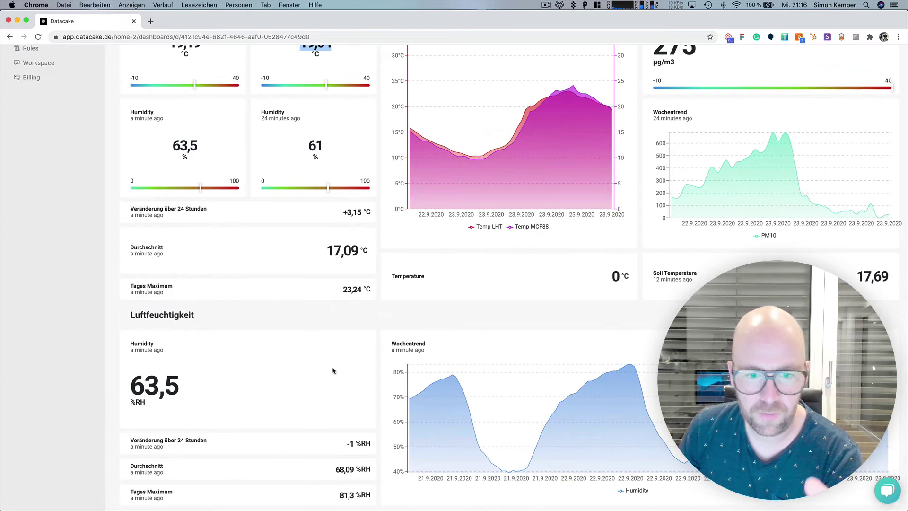
{"action": "scroll", "coordinate": [333, 370], "scroll_direction": "up", "scroll_amount": 10}
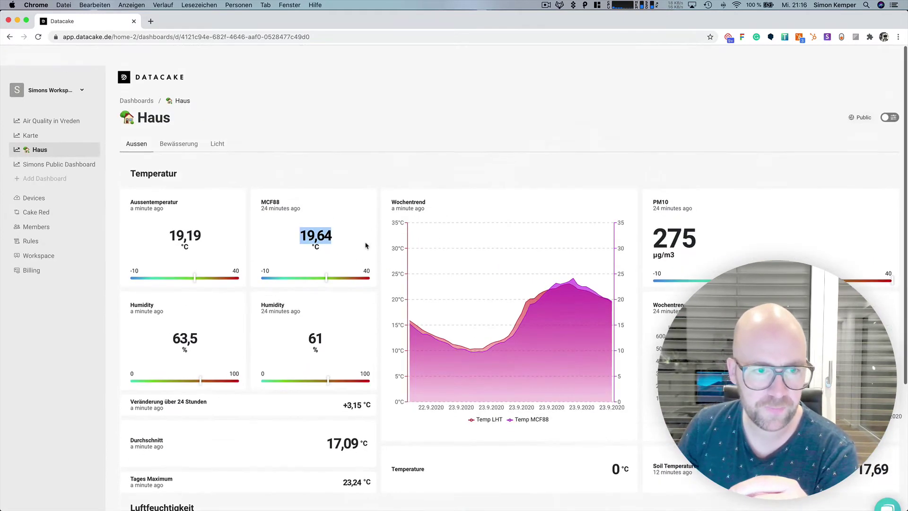
{"action": "left_click", "coordinate": [178, 123]}
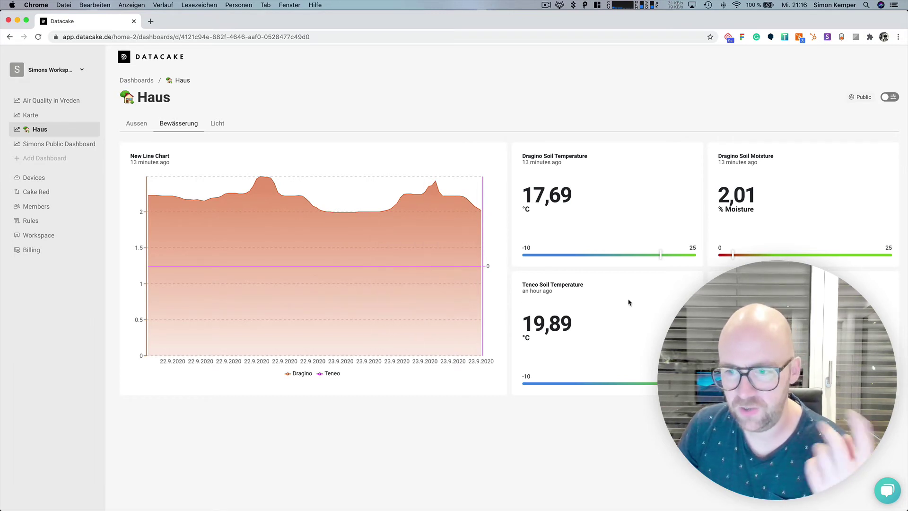
{"action": "left_click", "coordinate": [217, 123]}
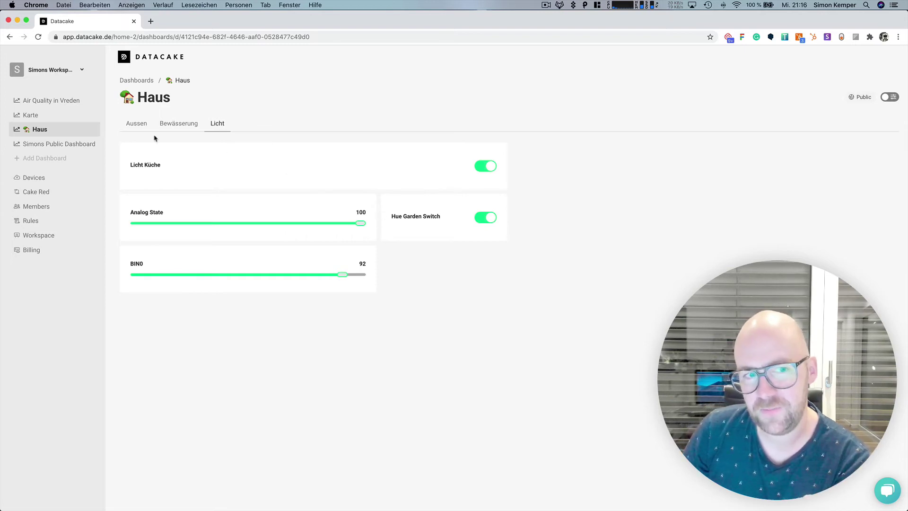
- Copy the Haus dashboard's public link from its dashboard settings
{"action": "left_click", "coordinate": [137, 123]}
{"action": "left_click", "coordinate": [887, 97]}
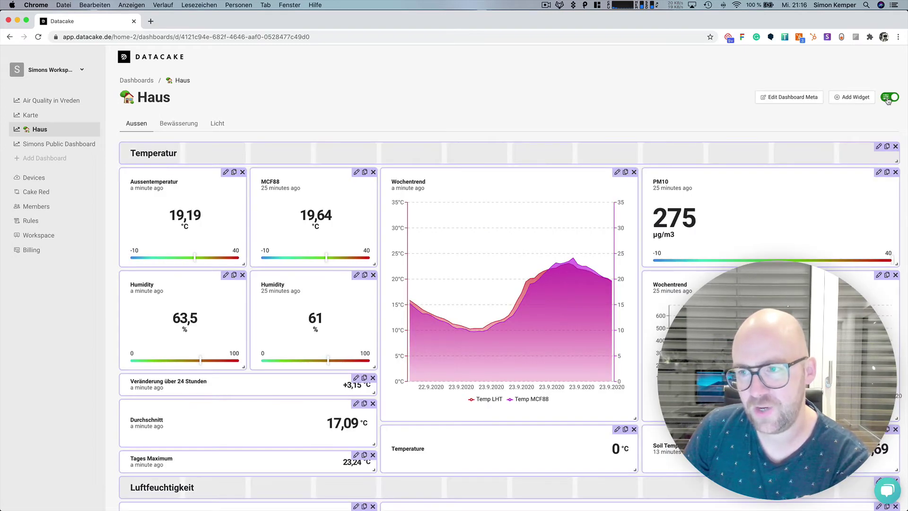
{"action": "left_click", "coordinate": [799, 97]}
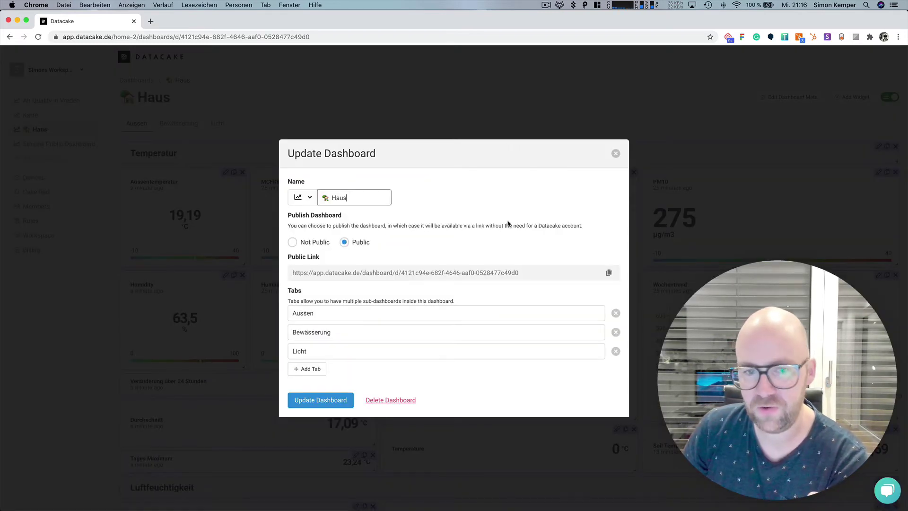
{"action": "left_click", "coordinate": [608, 273]}
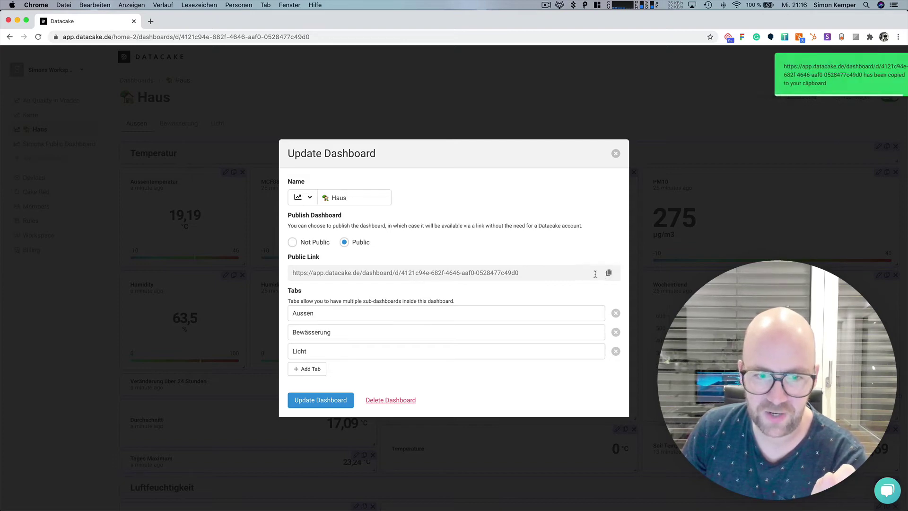
{"action": "left_click", "coordinate": [616, 154]}
- Load the copied Haus link in a new incognito window
{"action": "key", "text": "super+shift+n"}
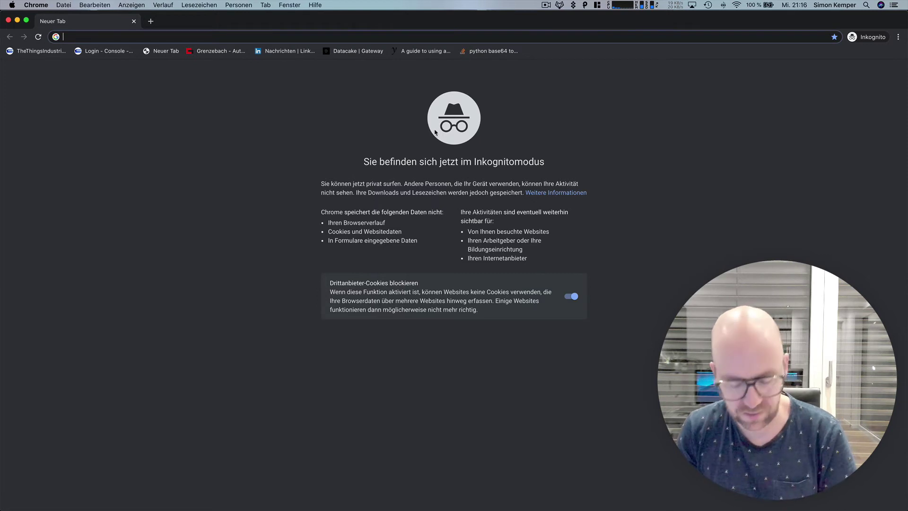
{"action": "key", "text": "super+v"}
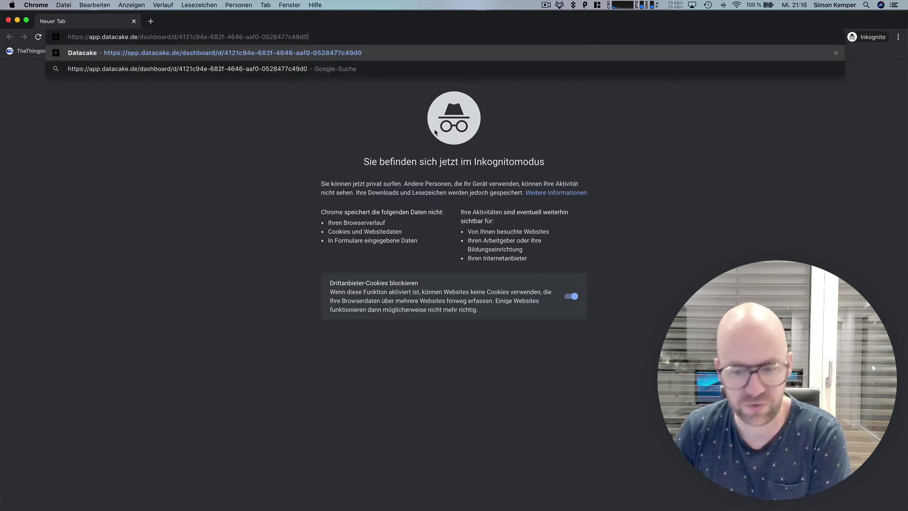
{"action": "key", "text": "Return"}
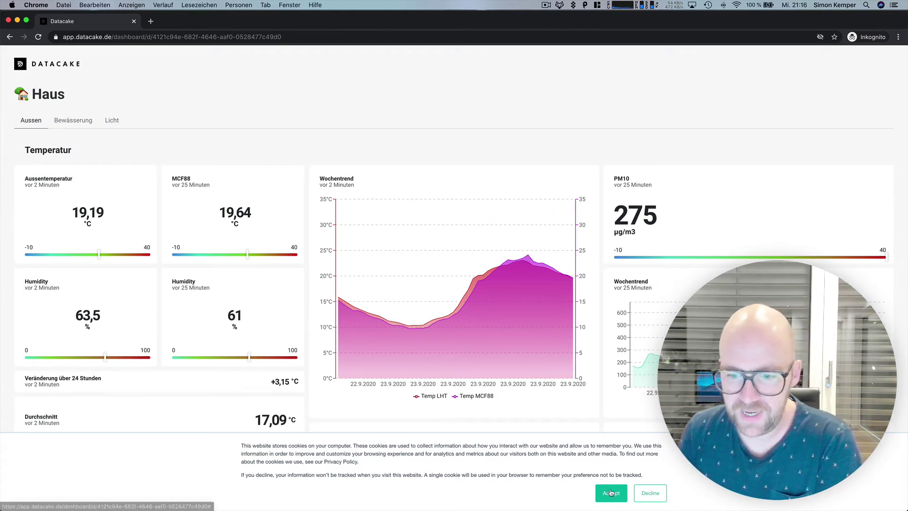
- Accept the cookie notice and view the public Bewässerung and Licht tabs
{"action": "left_click", "coordinate": [611, 492]}
{"action": "scroll", "coordinate": [467, 305], "scroll_direction": "down", "scroll_amount": 3}
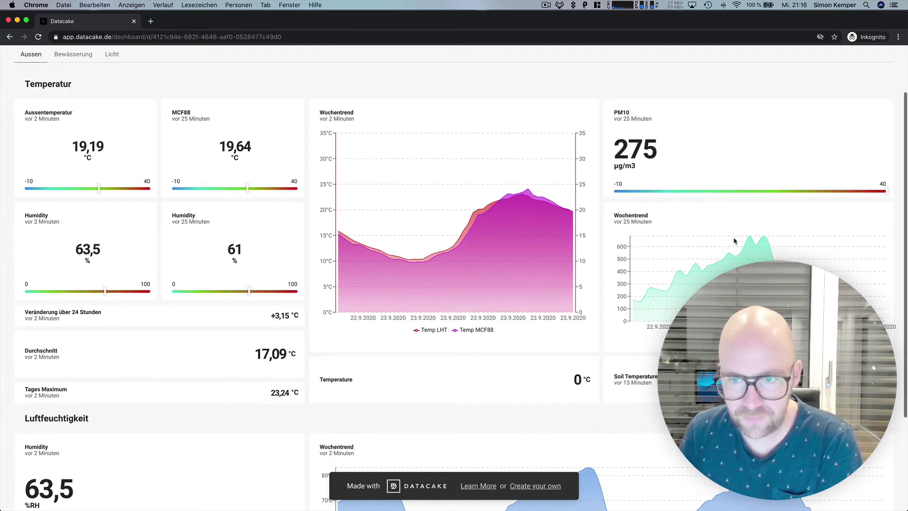
{"action": "scroll", "coordinate": [549, 175], "scroll_direction": "down", "scroll_amount": 5}
{"action": "scroll", "coordinate": [203, 252], "scroll_direction": "up", "scroll_amount": 8}
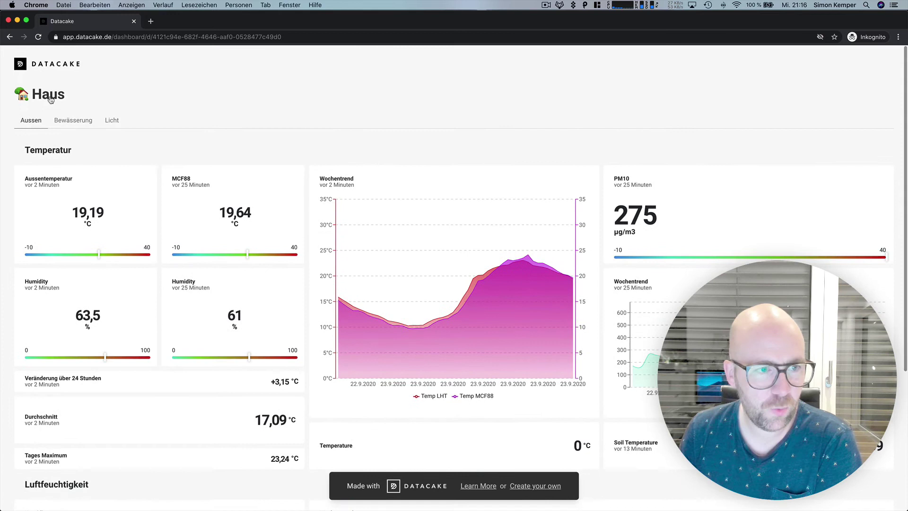
{"action": "left_click", "coordinate": [74, 121]}
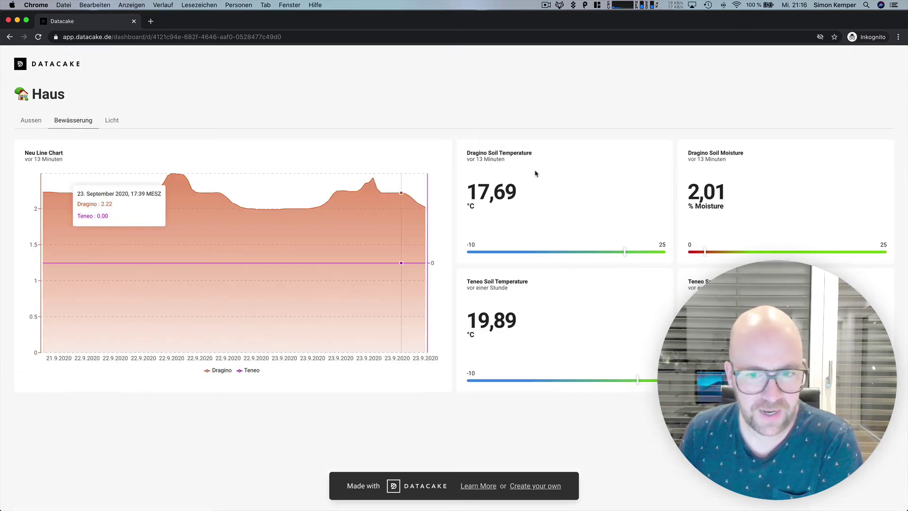
{"action": "left_click", "coordinate": [112, 120]}
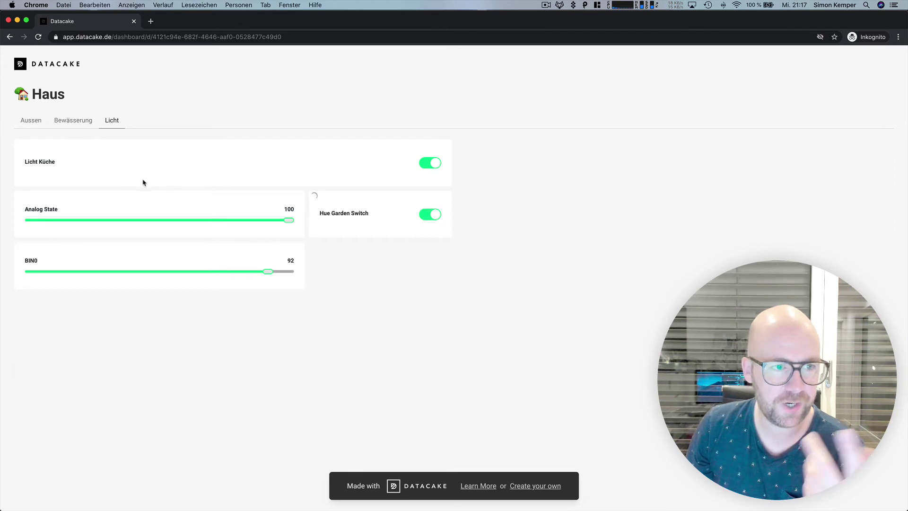
- Inspect the datacake web address, then close the private window
{"action": "key", "text": "super+grave"}
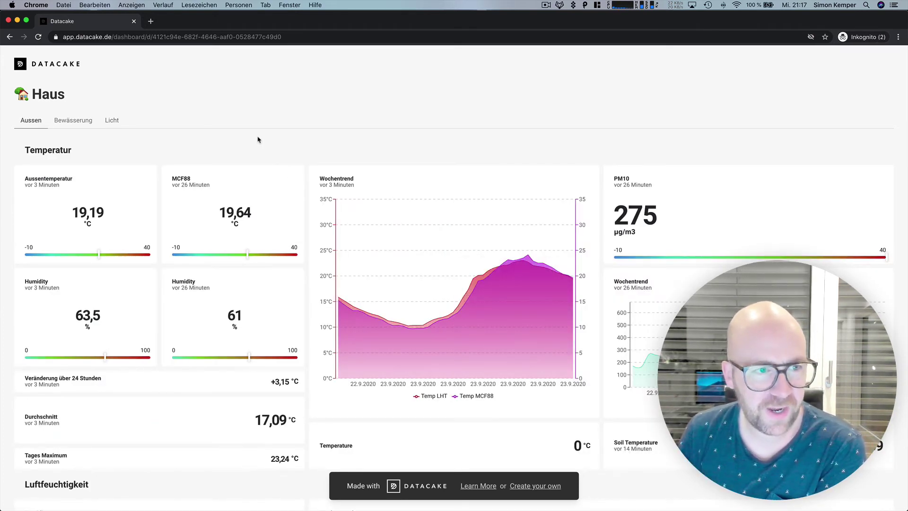
{"action": "double_click", "coordinate": [87, 37]}
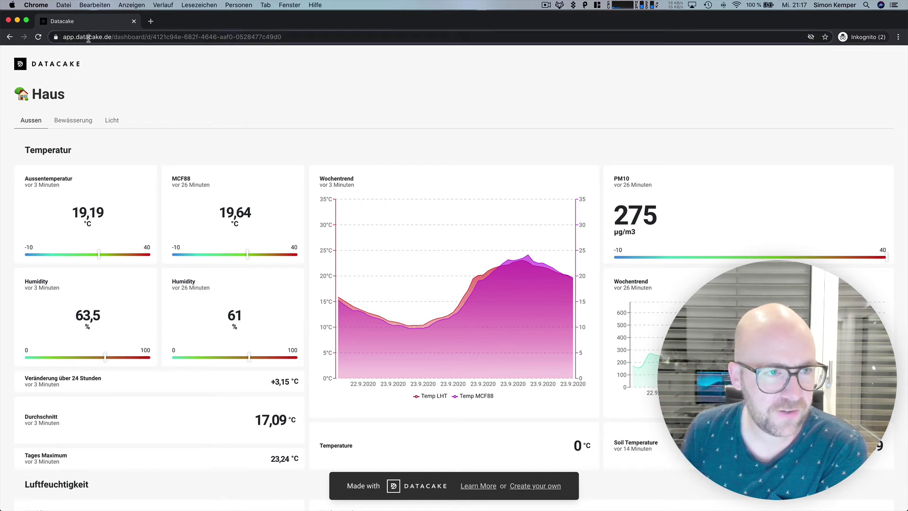
{"action": "left_click", "coordinate": [129, 93]}
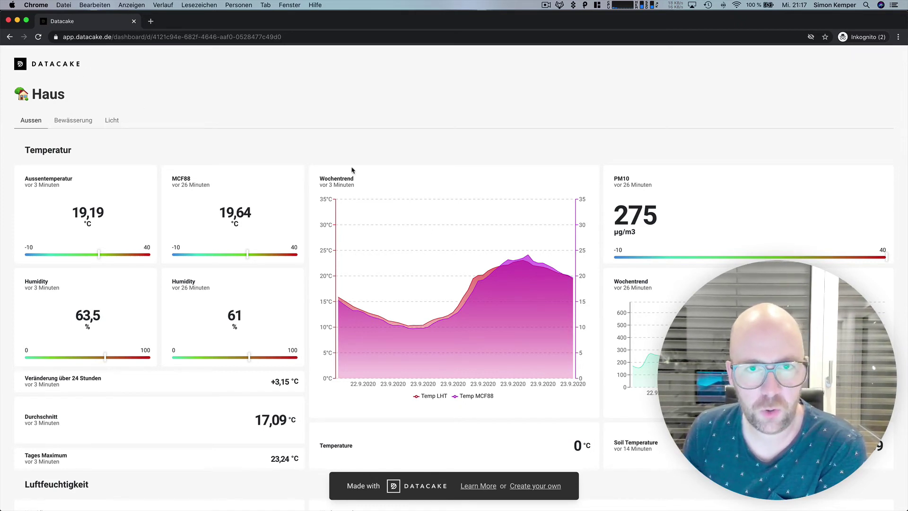
{"action": "key", "text": "super+w"}
- Switch to the ACME Corporation workspace and copy the Main Dashboard's public link
{"action": "left_click", "coordinate": [57, 75]}
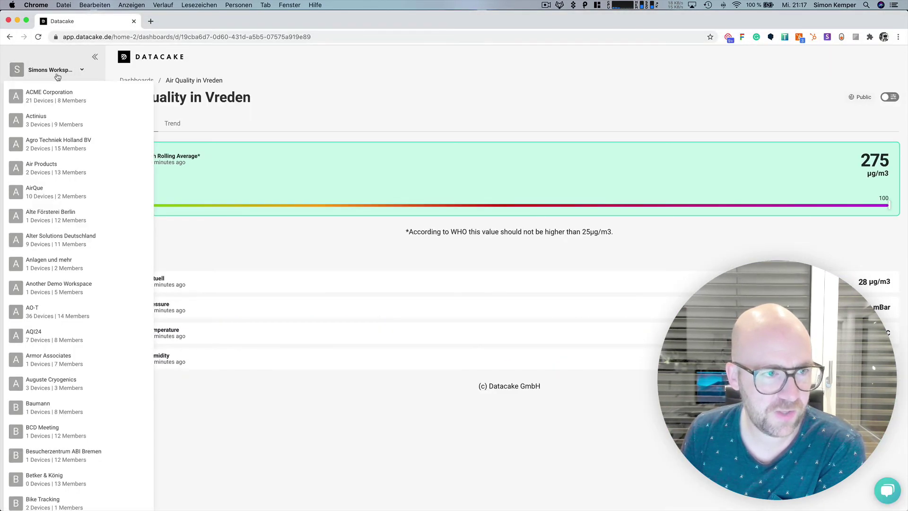
{"action": "left_click", "coordinate": [54, 101]}
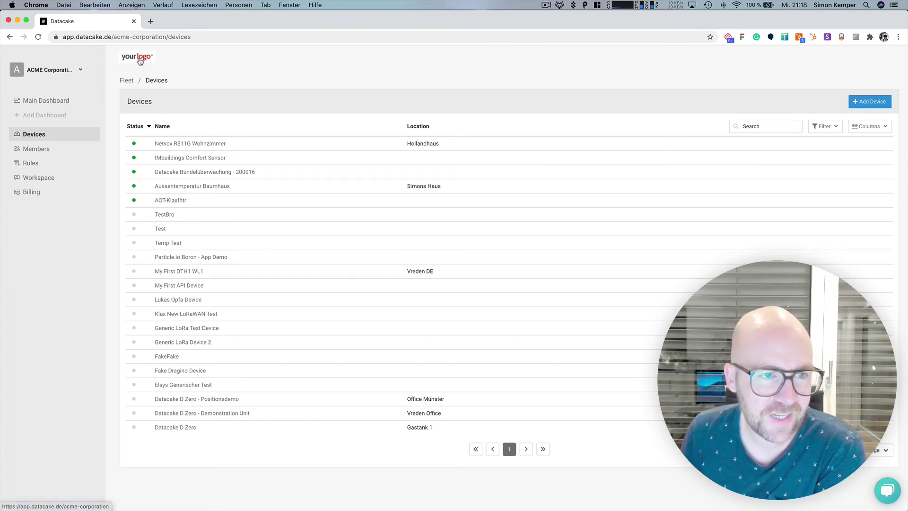
{"action": "left_click", "coordinate": [50, 100]}
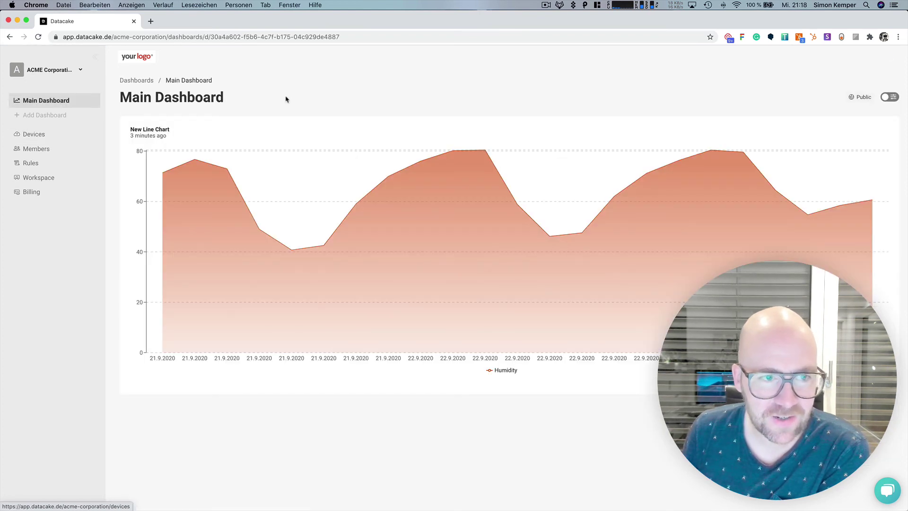
{"action": "left_click", "coordinate": [895, 99]}
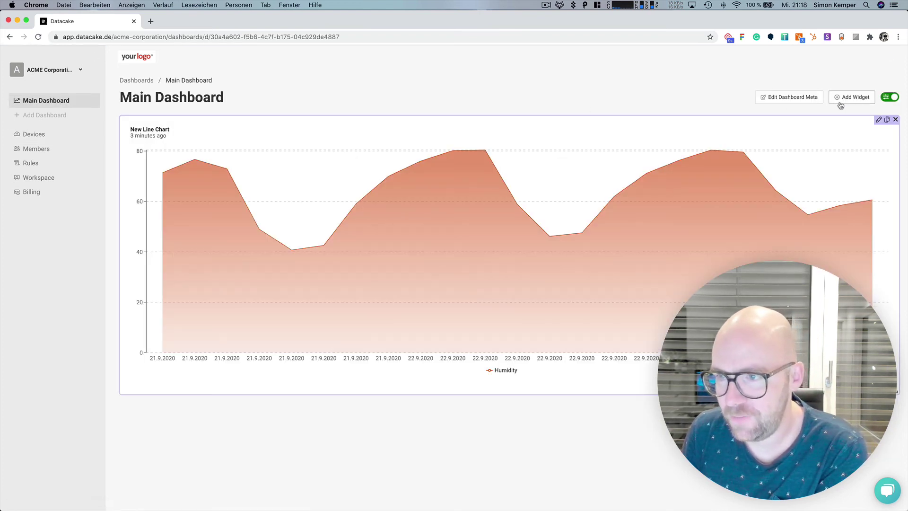
{"action": "left_click", "coordinate": [796, 103]}
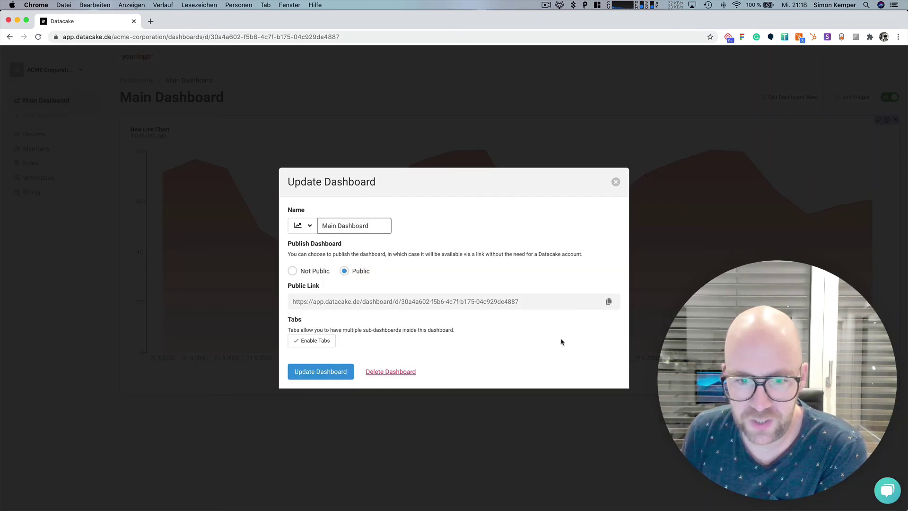
{"action": "left_click", "coordinate": [608, 302]}
{"action": "left_click", "coordinate": [373, 122]}
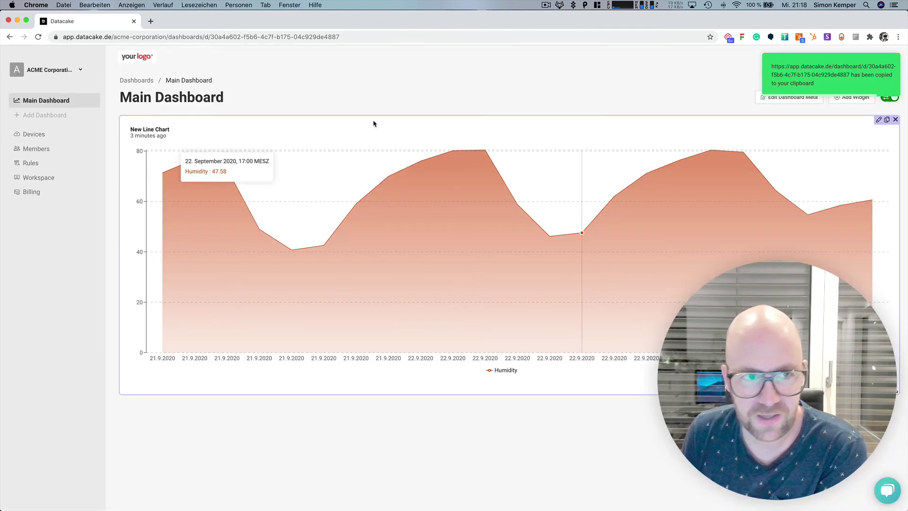
- Load the Main Dashboard's public link in a new browser tab
{"action": "left_click", "coordinate": [150, 21]}
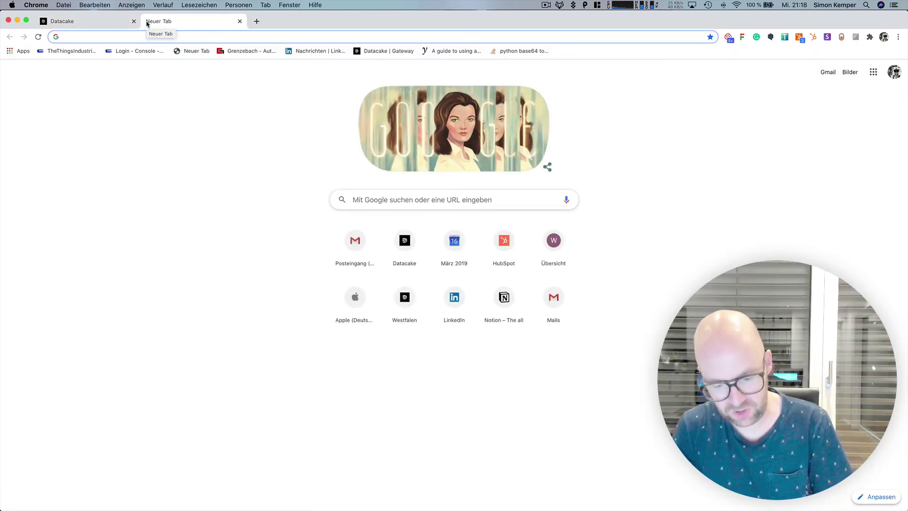
{"action": "key", "text": "super+v"}
{"action": "key", "text": "Return"}
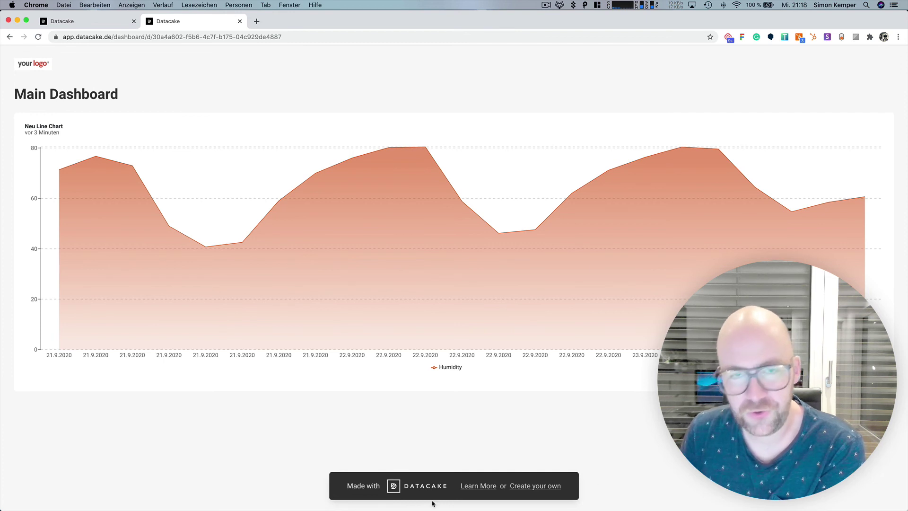
- Return to the logged-in ACME tab, mark a new dashboard Public, then dismiss it unsaved
{"action": "mouse_move", "coordinate": [477, 299]}
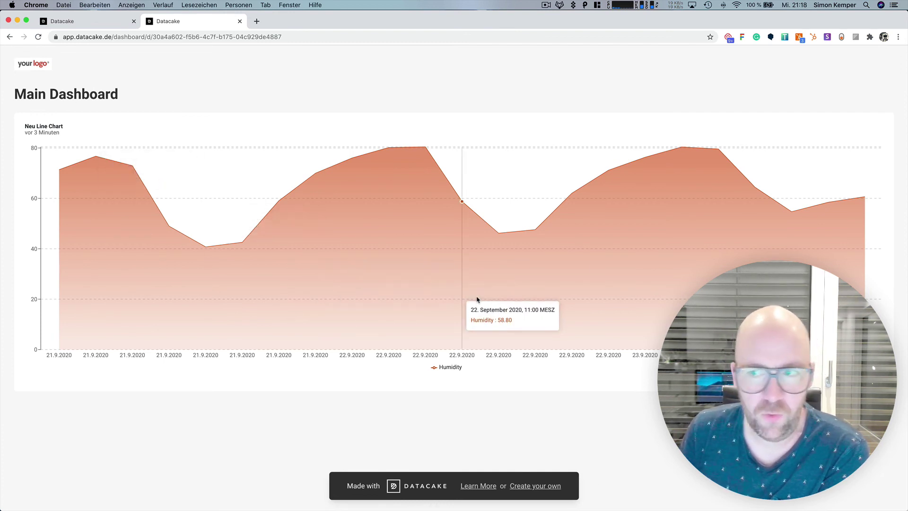
{"action": "left_click", "coordinate": [112, 21]}
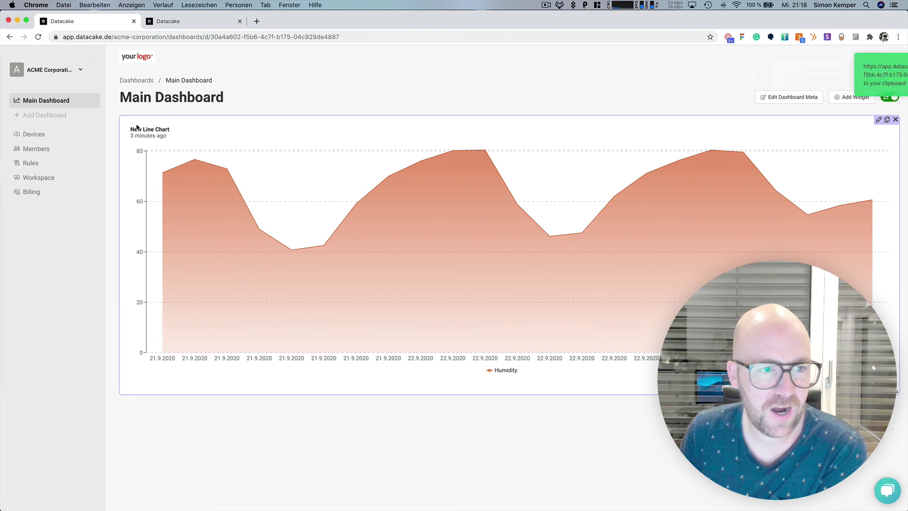
{"action": "left_click", "coordinate": [53, 116]}
{"action": "left_click", "coordinate": [360, 308]}
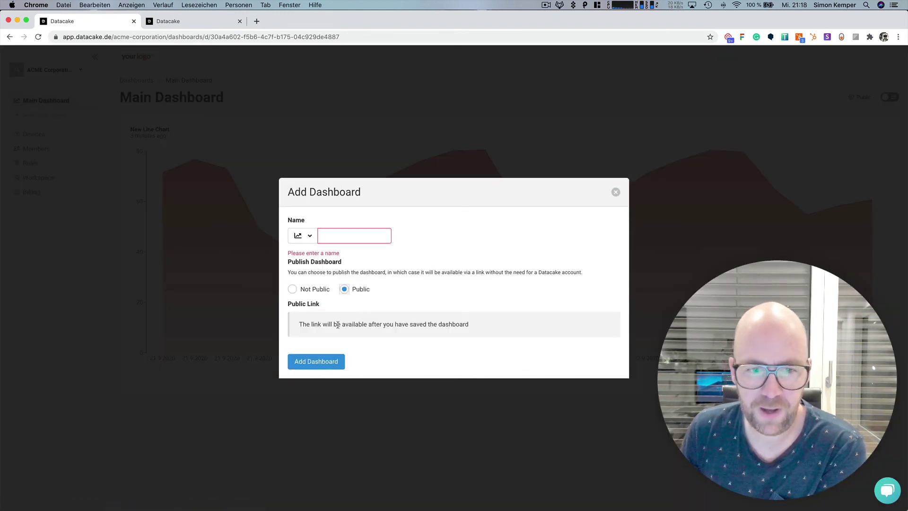
{"action": "left_click", "coordinate": [616, 192]}
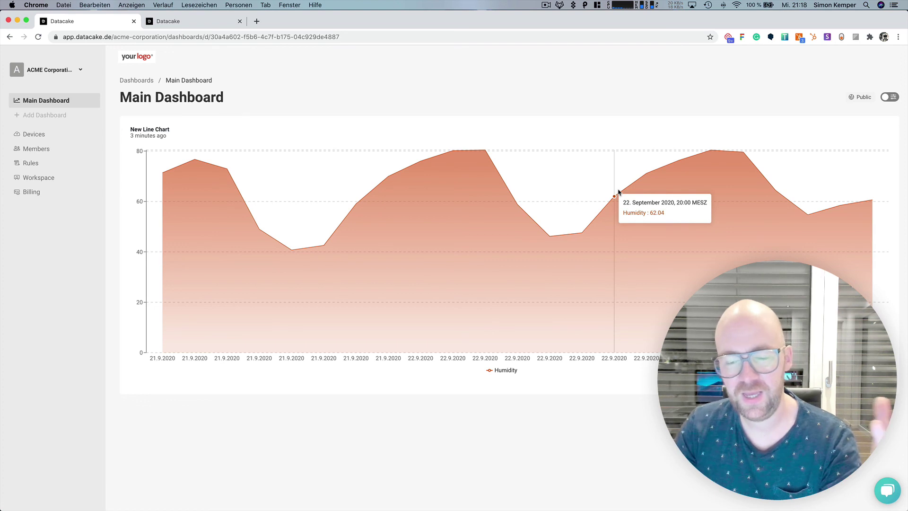